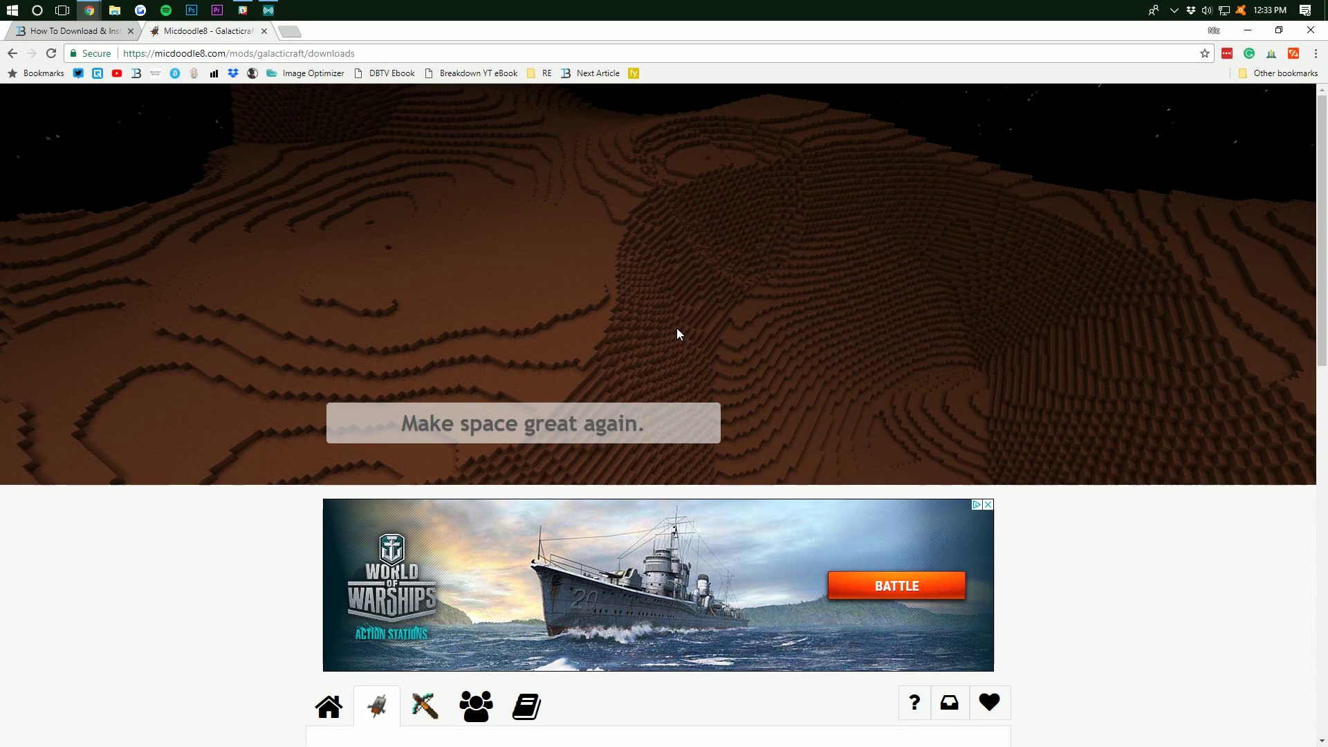
# Open the Forge download site from the link in TheBreakdown.xyz's Forge installation article
pyautogui.click(76, 30)
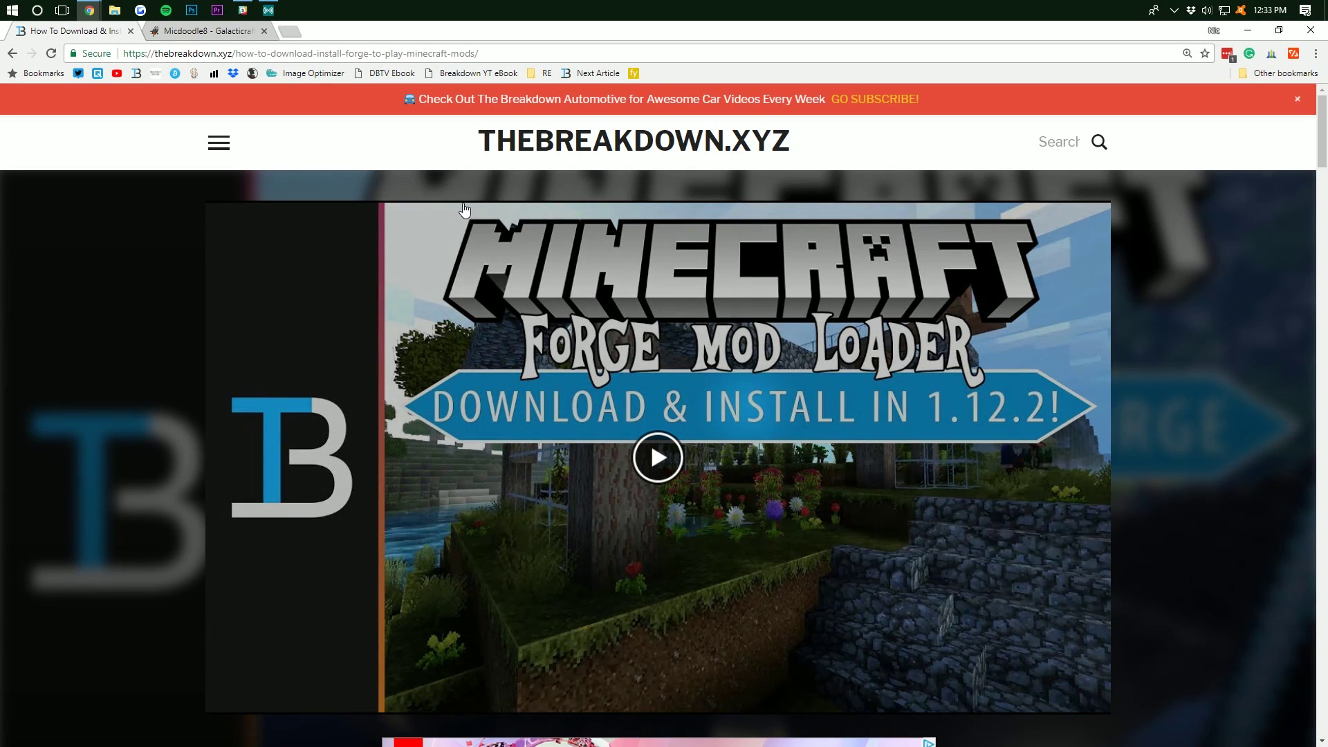
pyautogui.scroll(-9, 462, 162)
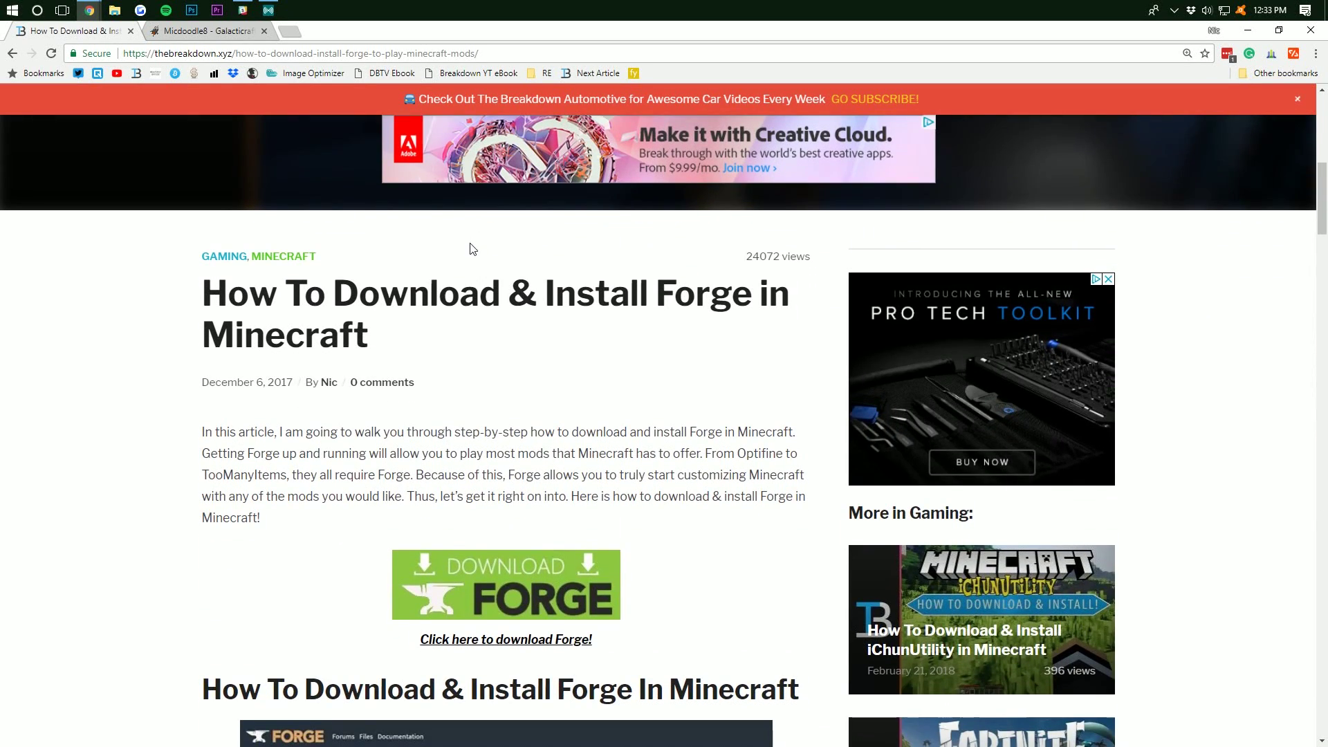
pyautogui.scroll(-4, 472, 249)
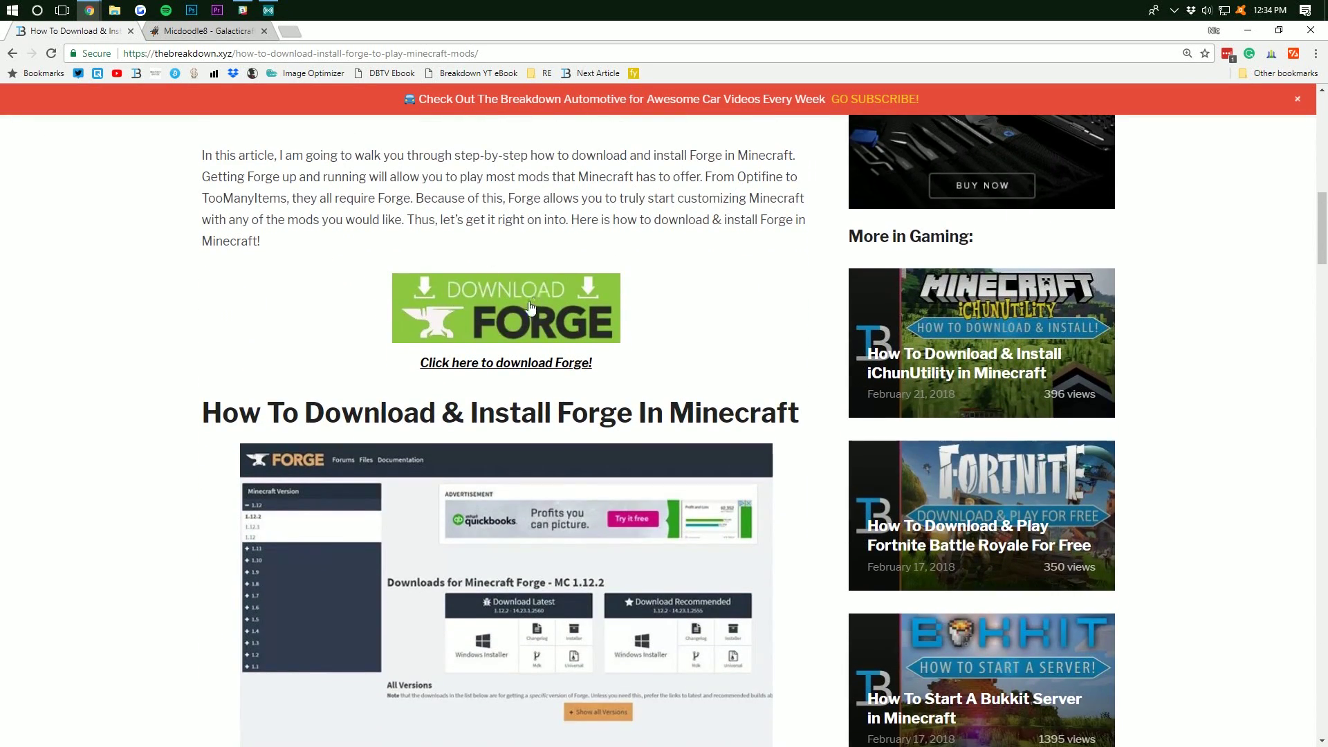
pyautogui.click(507, 305)
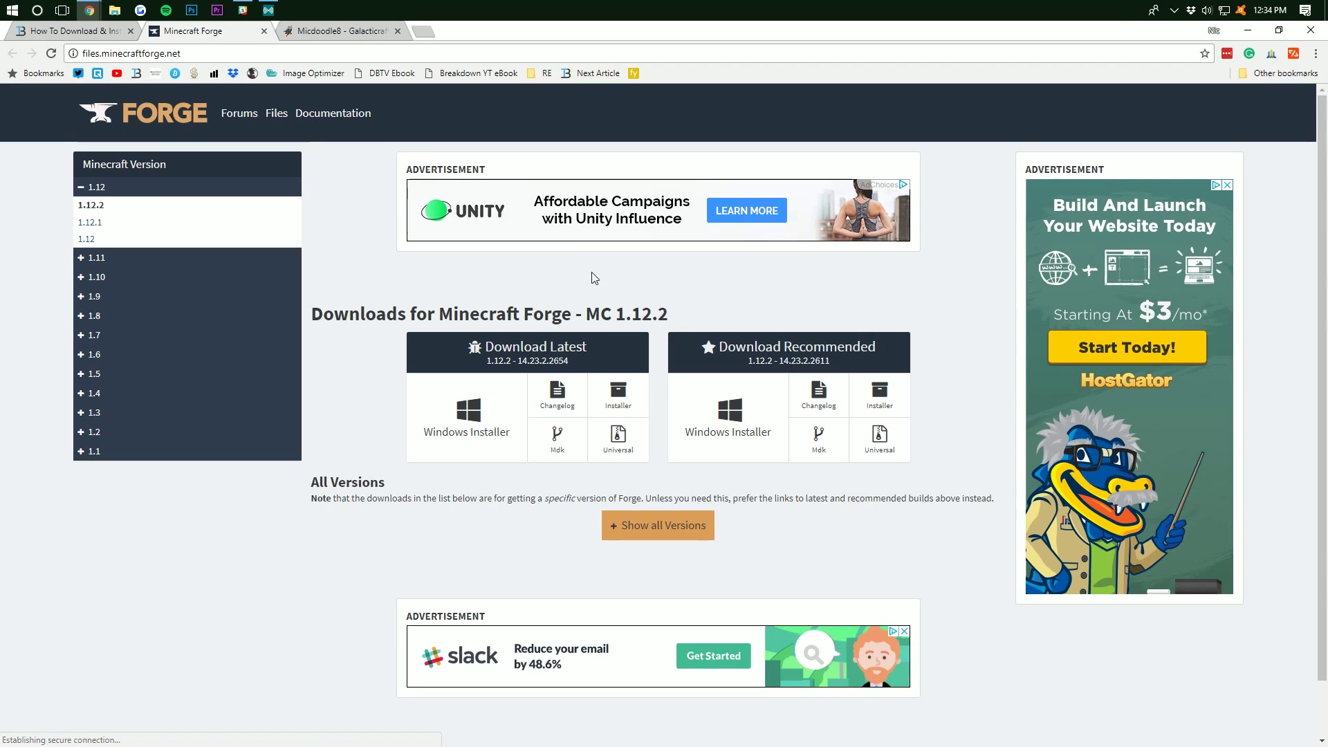
# Choose Minecraft version 1.12.2 on the Forge downloads page
pyautogui.moveTo(668, 313); pyautogui.dragTo(621, 314)
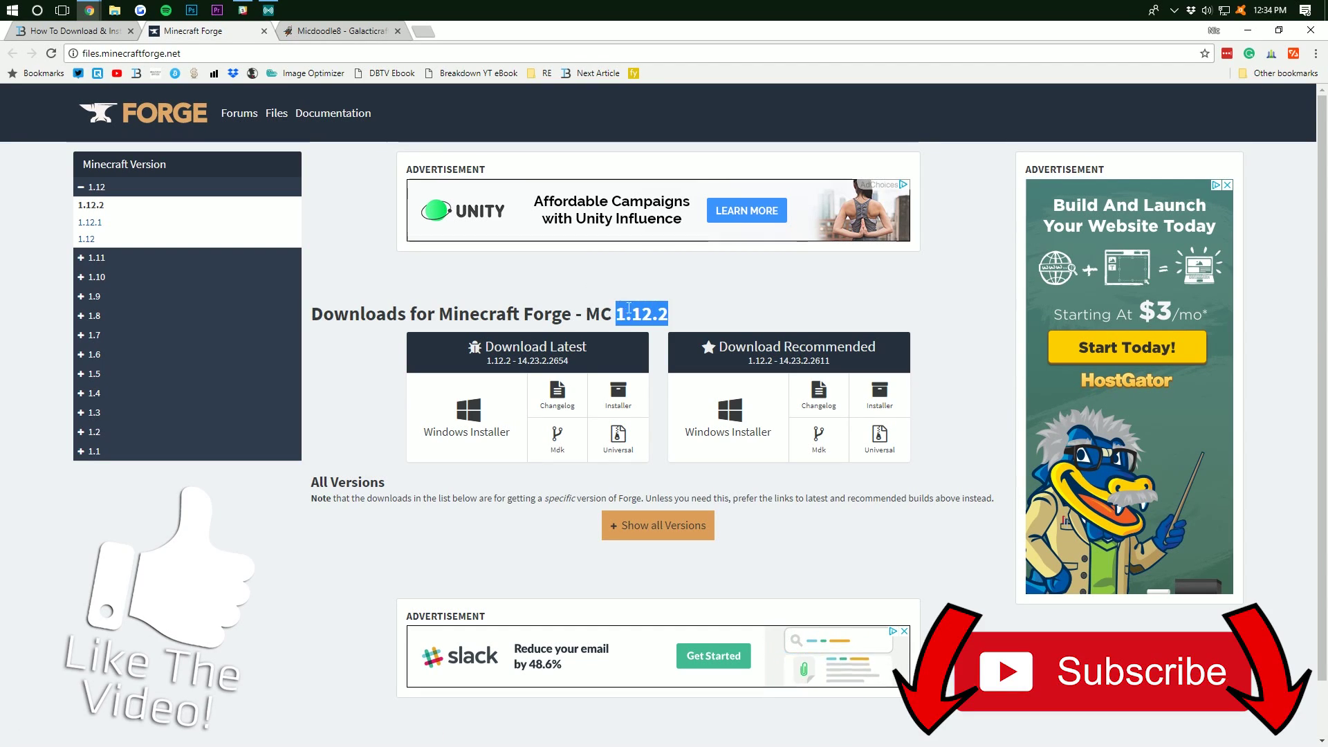
pyautogui.click(602, 310)
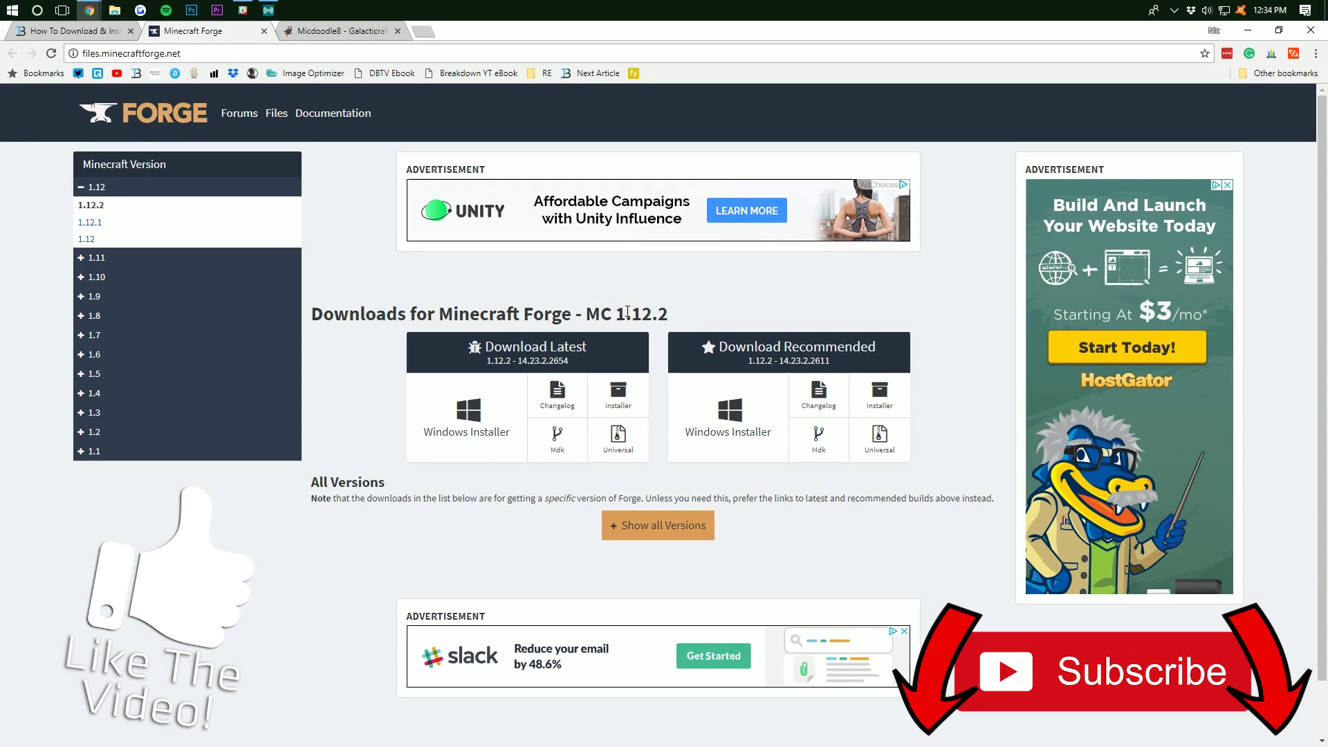
pyautogui.click(86, 222)
pyautogui.click(90, 205)
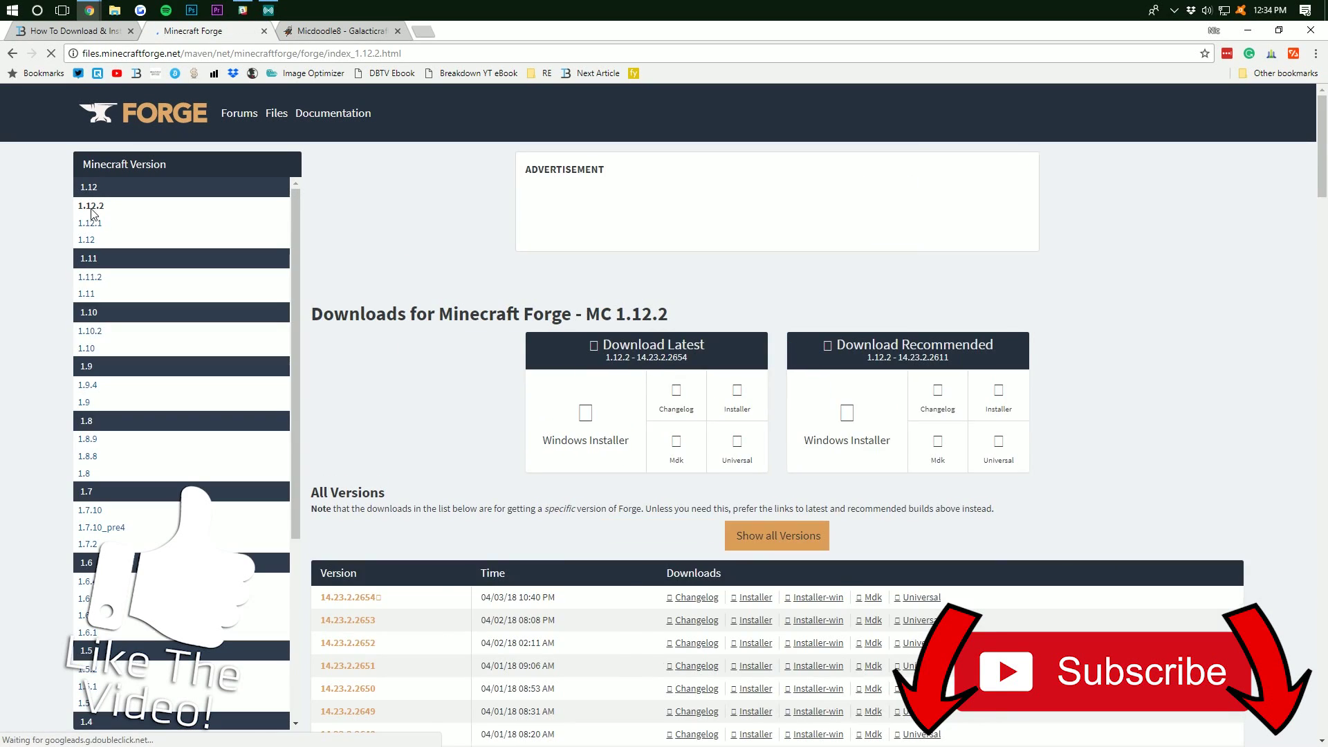
pyautogui.moveTo(670, 315); pyautogui.dragTo(586, 316)
pyautogui.click(669, 306)
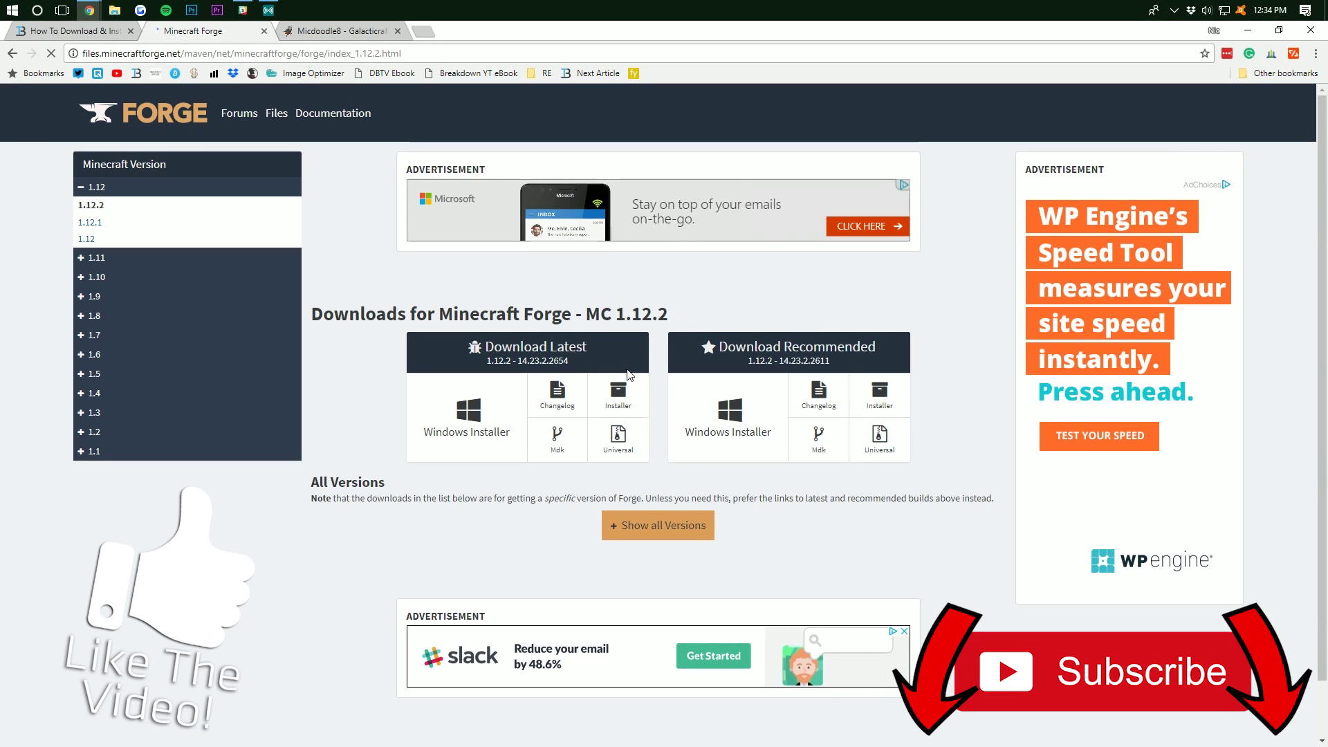
# Download the latest Forge 1.12.2 installer, skipping the advertisement page and keeping the flagged jar file
pyautogui.click(619, 400)
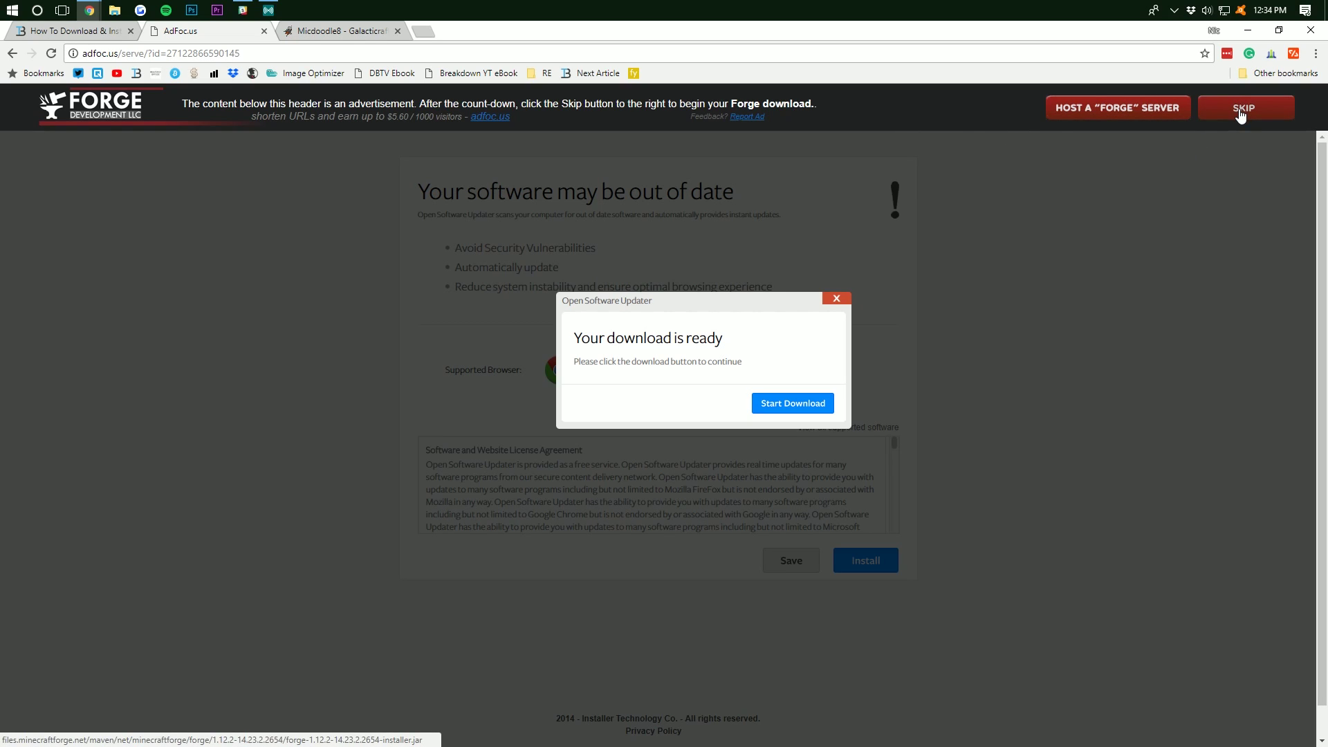
pyautogui.click(1239, 109)
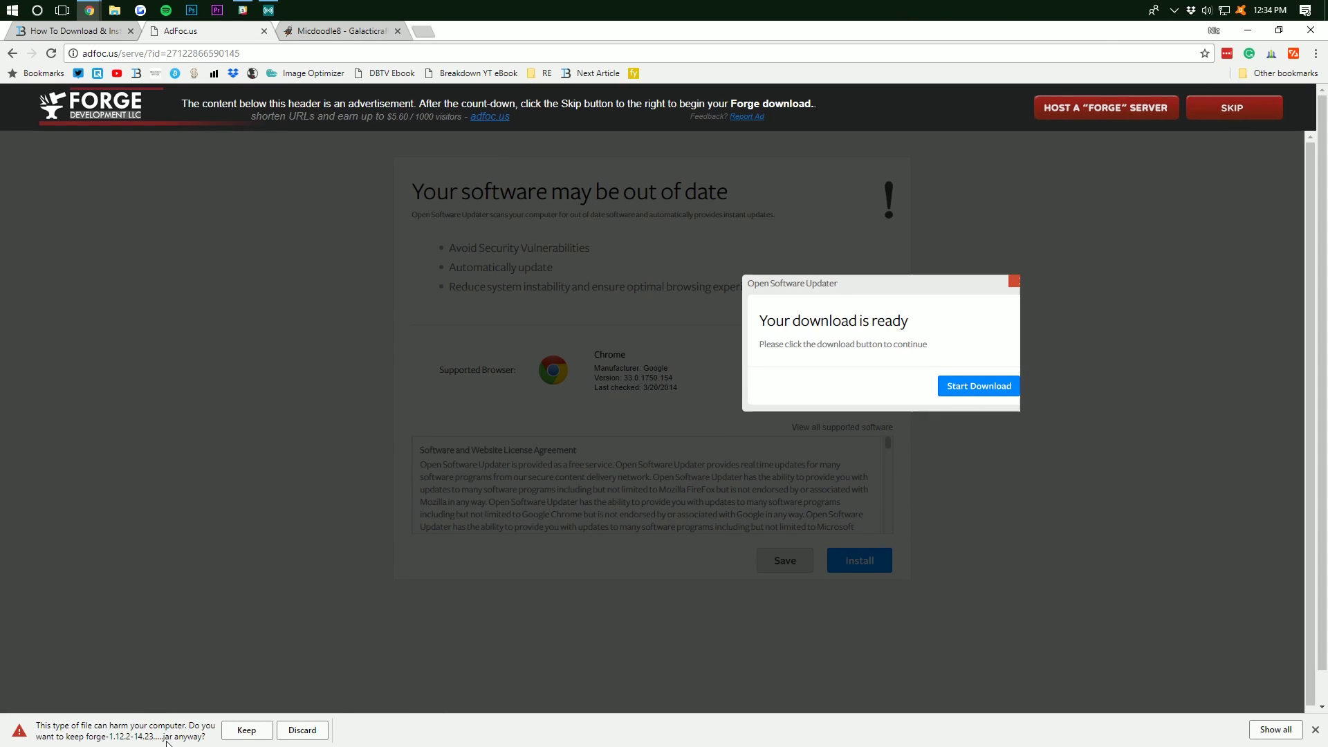
pyautogui.click(245, 731)
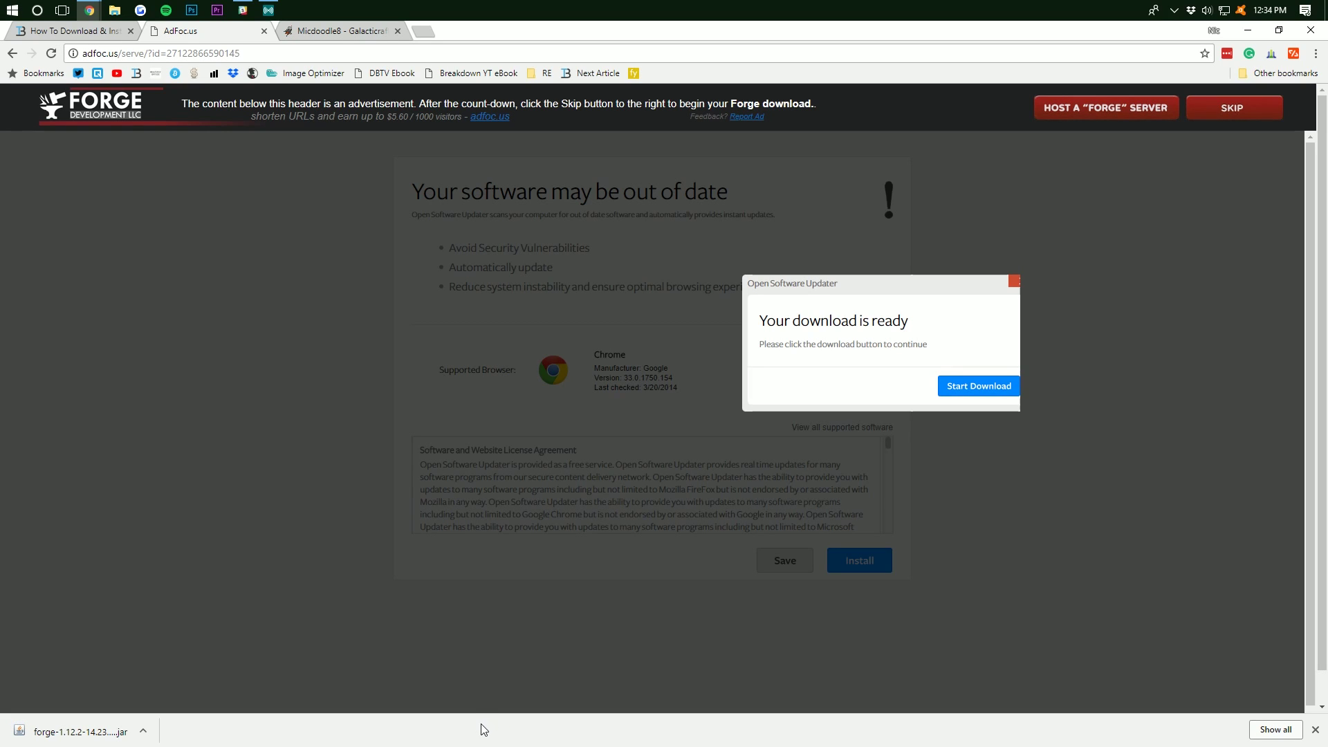
# Bring up the build list for Minecraft version 1.12.2 on the Galacticraft downloads page
pyautogui.click(308, 31)
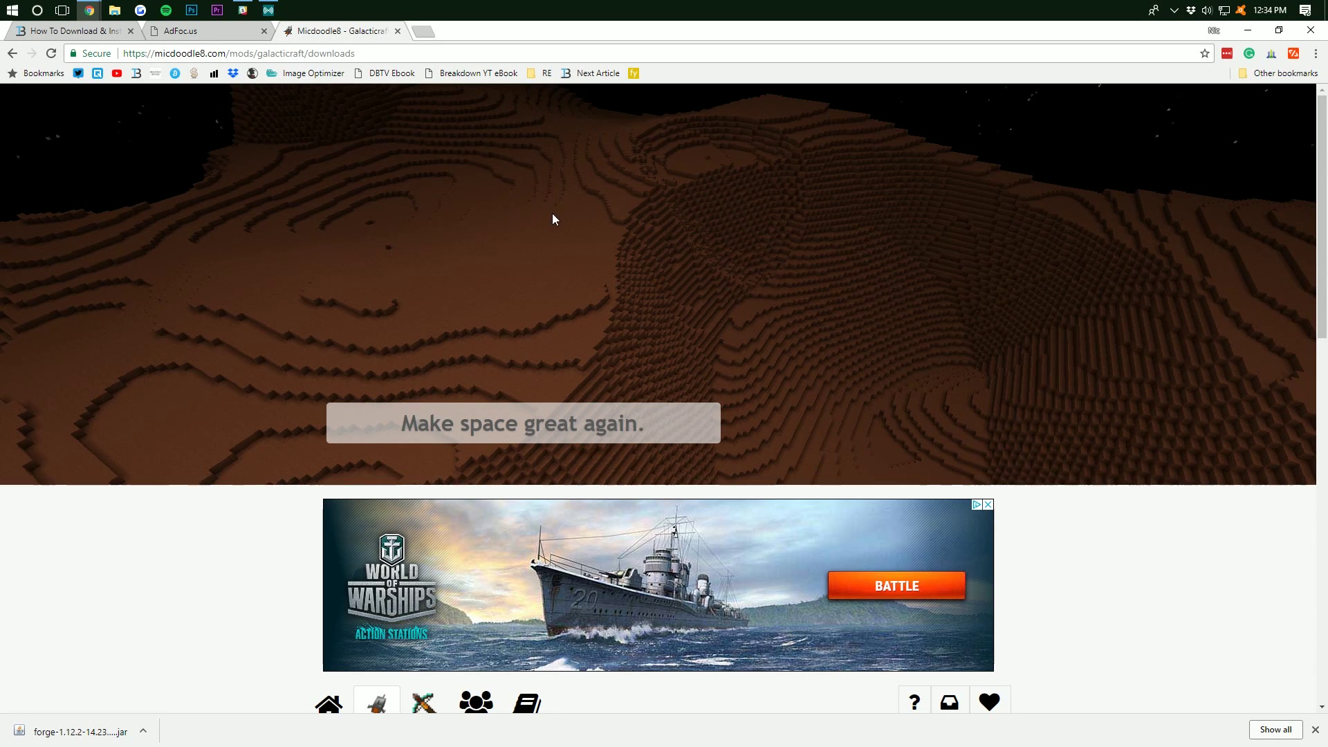
pyautogui.scroll(-12, 608, 228)
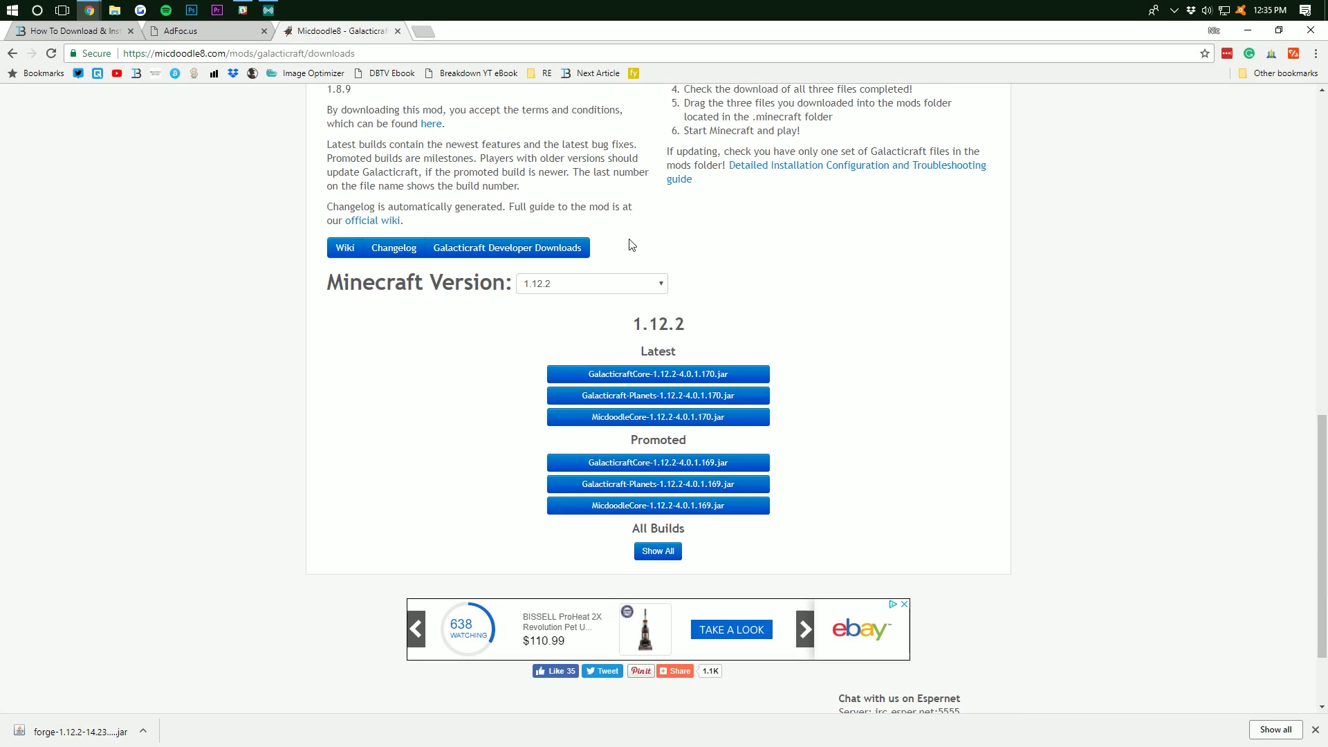
pyautogui.click(587, 285)
pyautogui.click(572, 302)
pyautogui.click(562, 291)
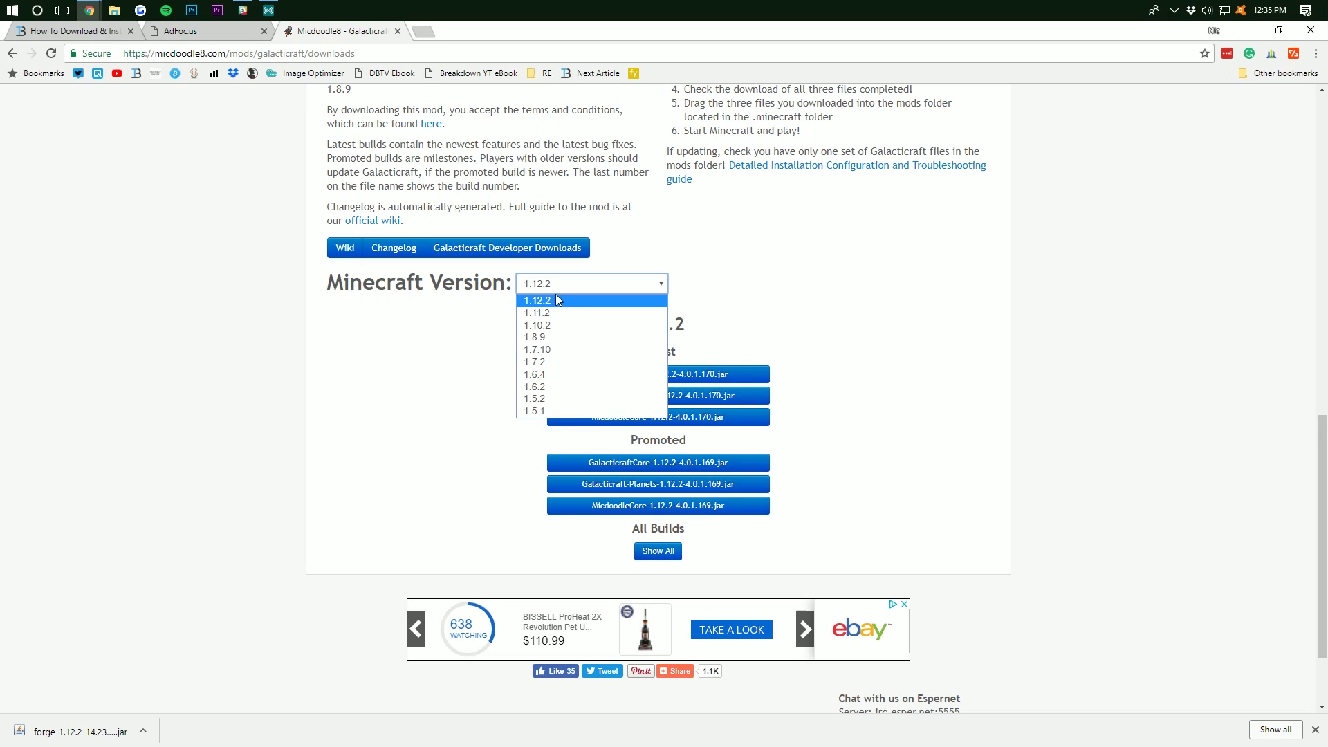
pyautogui.click(435, 319)
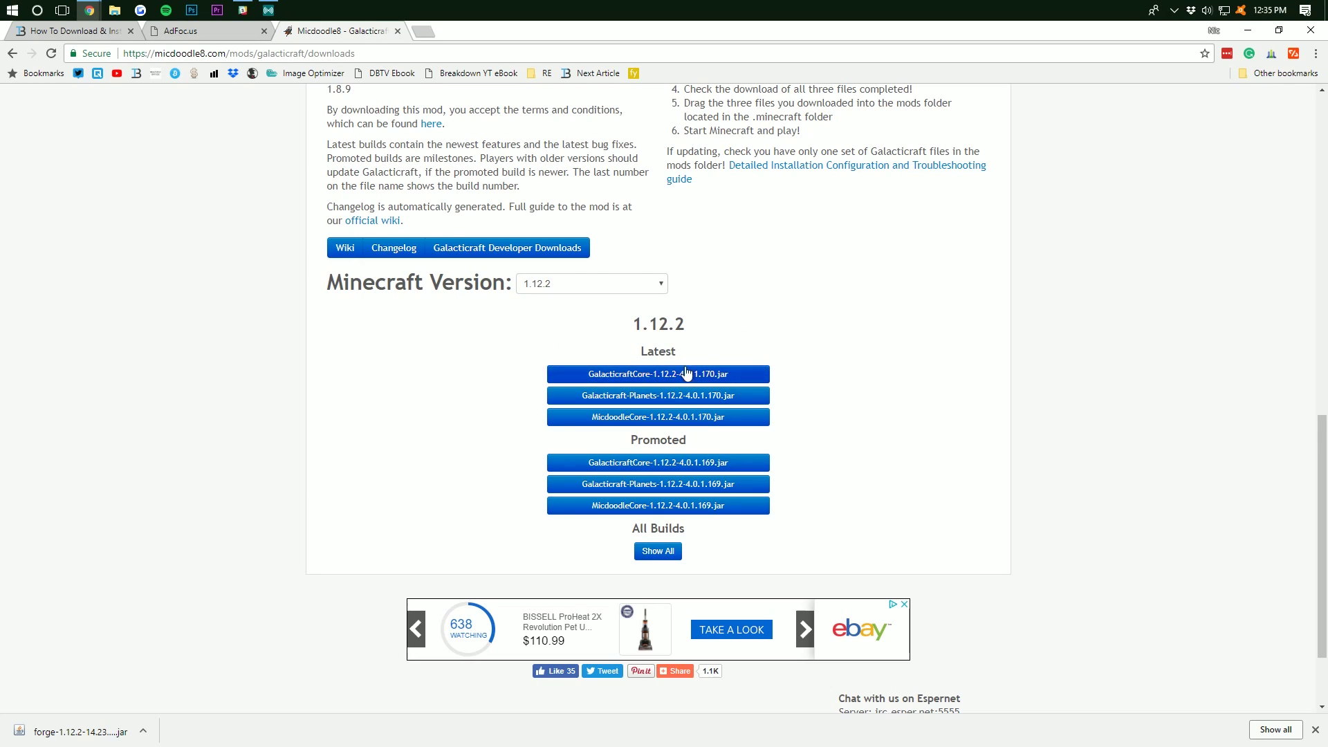
# Open the download pages for the latest 1.12.2-4.0.1.170 builds of GalacticraftCore, Galacticraft-Planets and MicdoodleCore
pyautogui.click(667, 377)
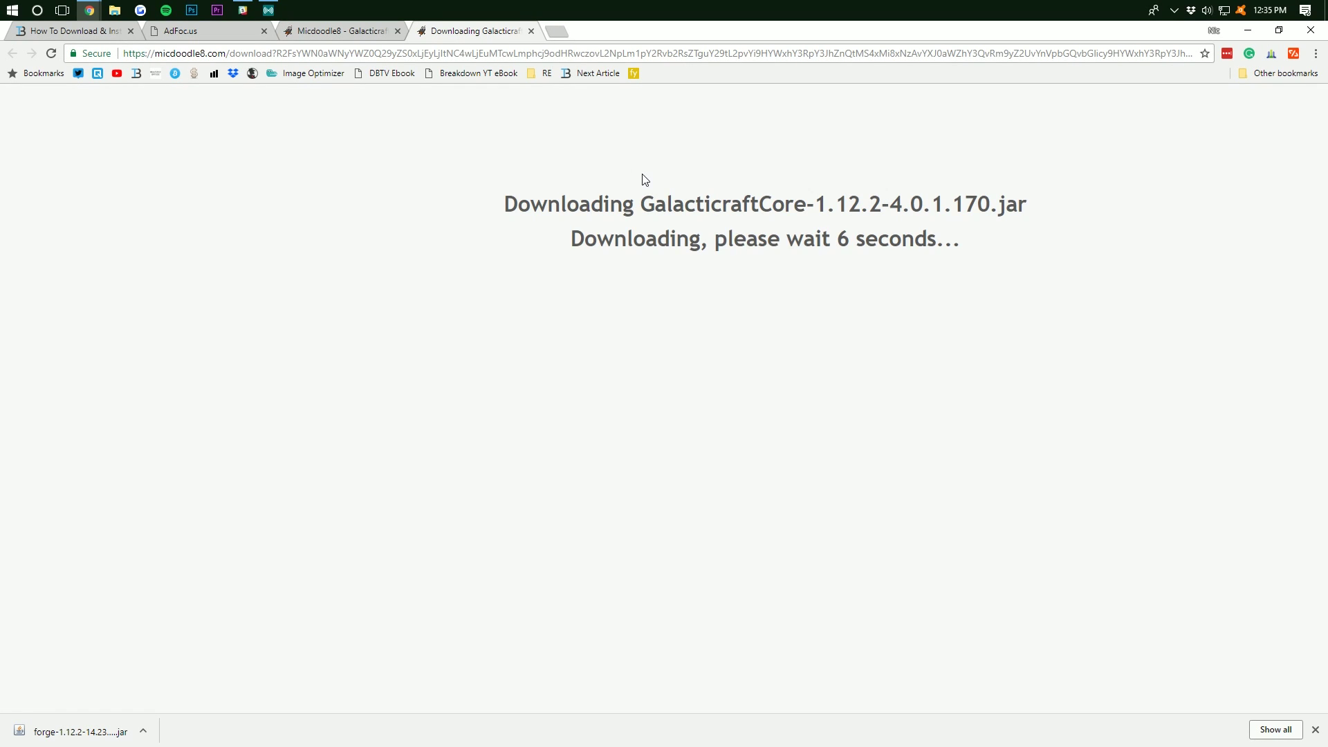
pyautogui.click(362, 32)
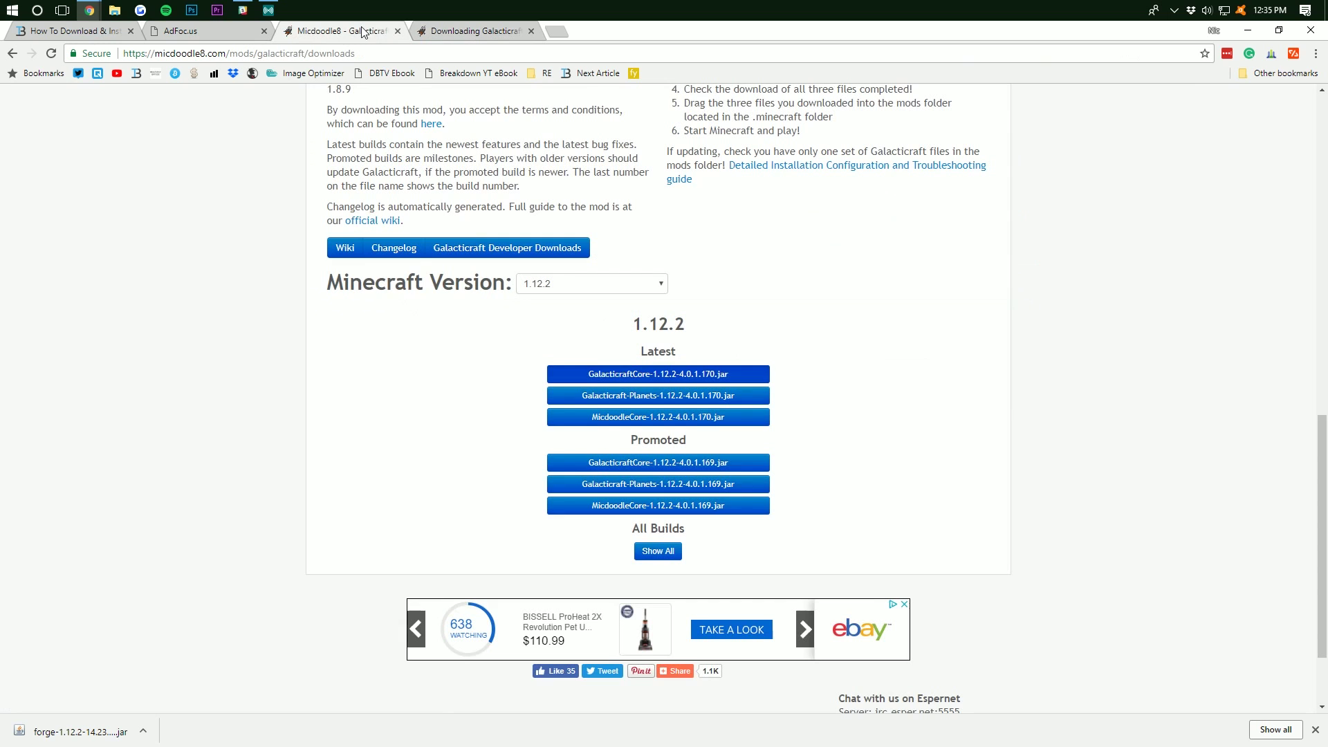
pyautogui.click(620, 396)
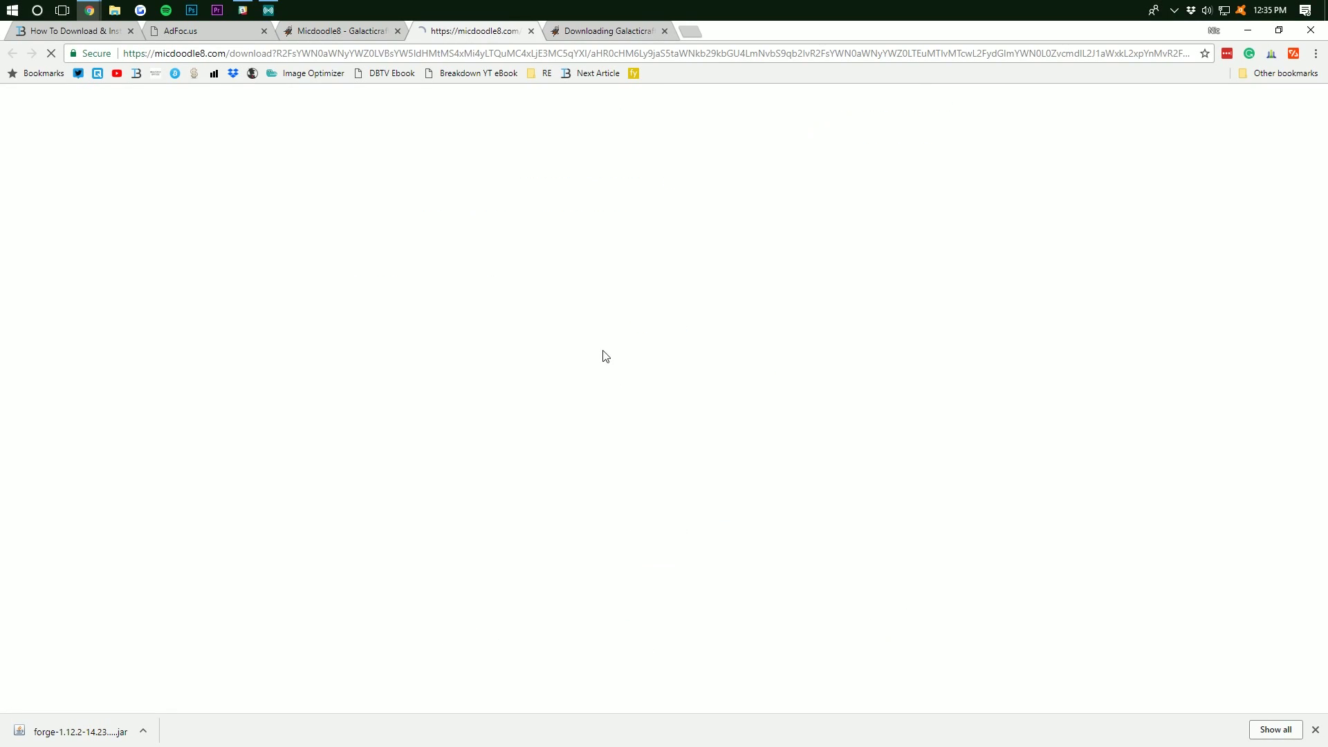
pyautogui.click(340, 32)
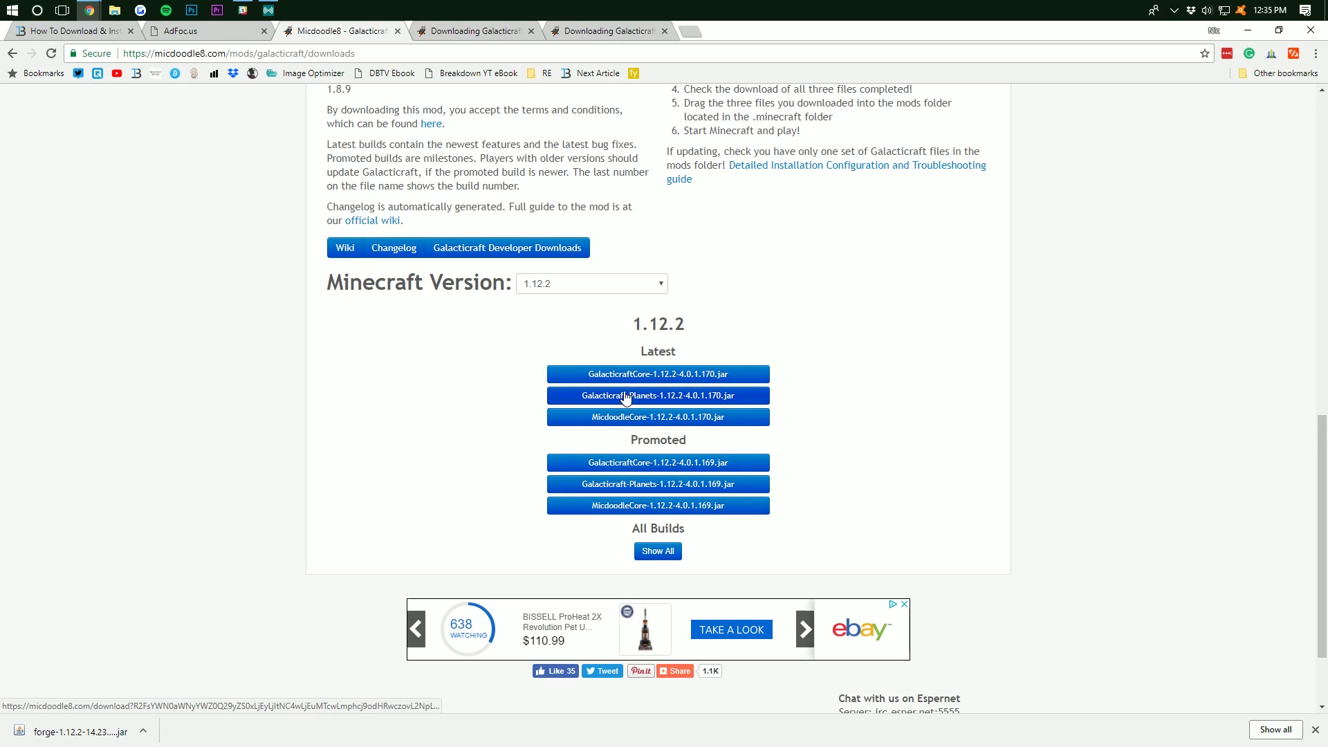
pyautogui.click(615, 413)
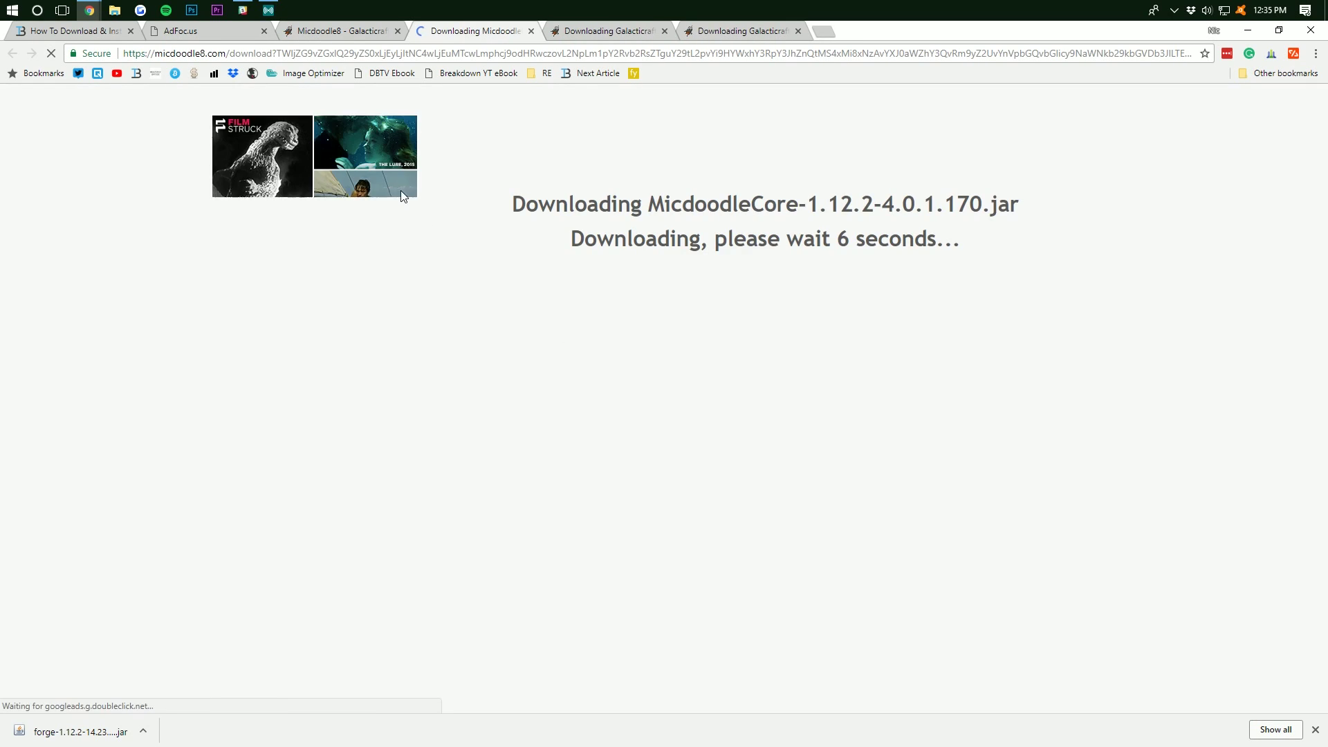
# Download GalacticraftCore-1.12.2-4.0.1.170.jar once its countdown ends and keep the file
pyautogui.click(726, 30)
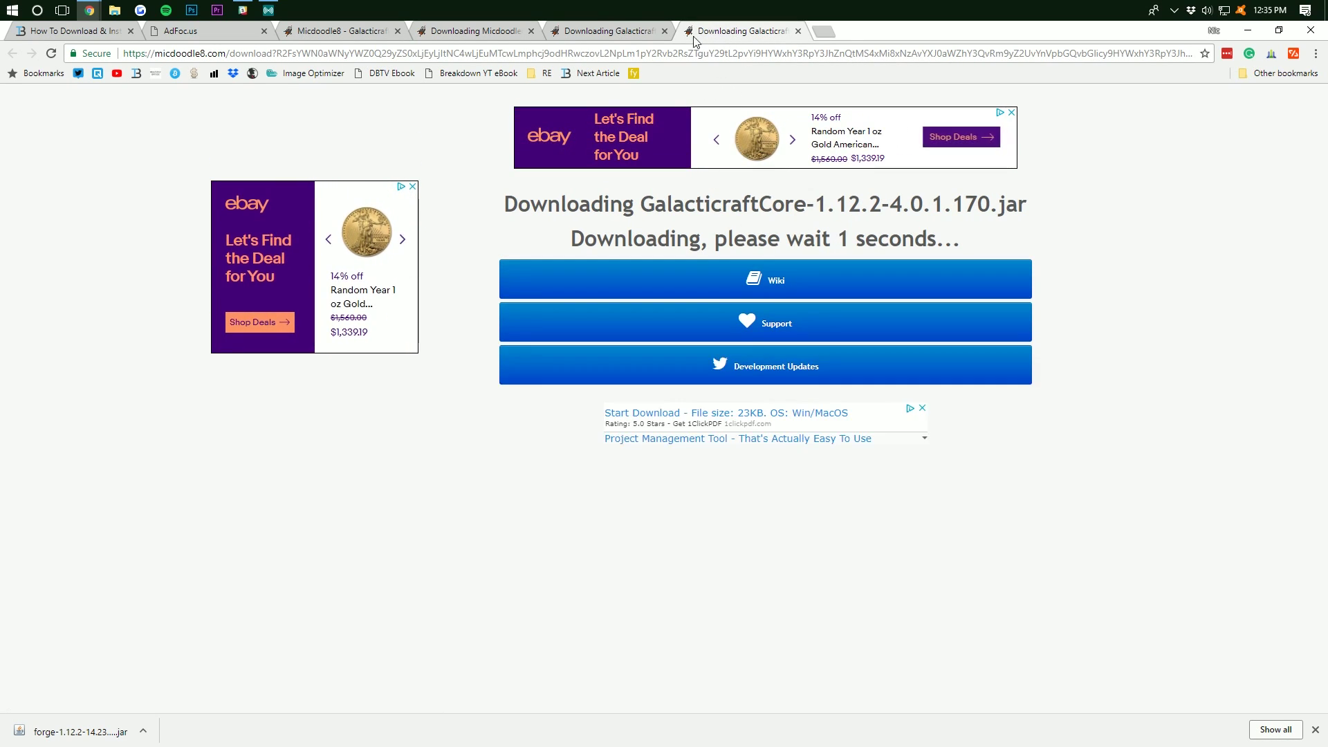
pyautogui.click(640, 33)
pyautogui.click(736, 34)
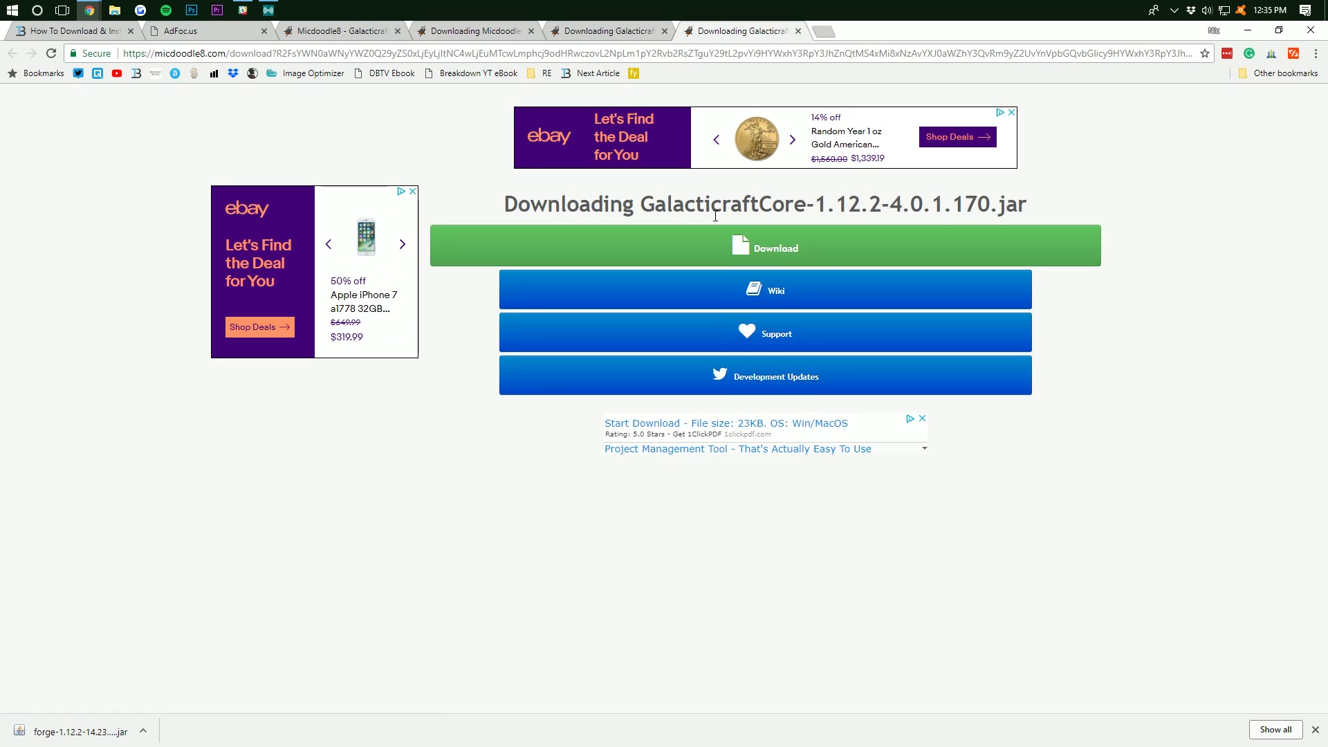
pyautogui.click(734, 256)
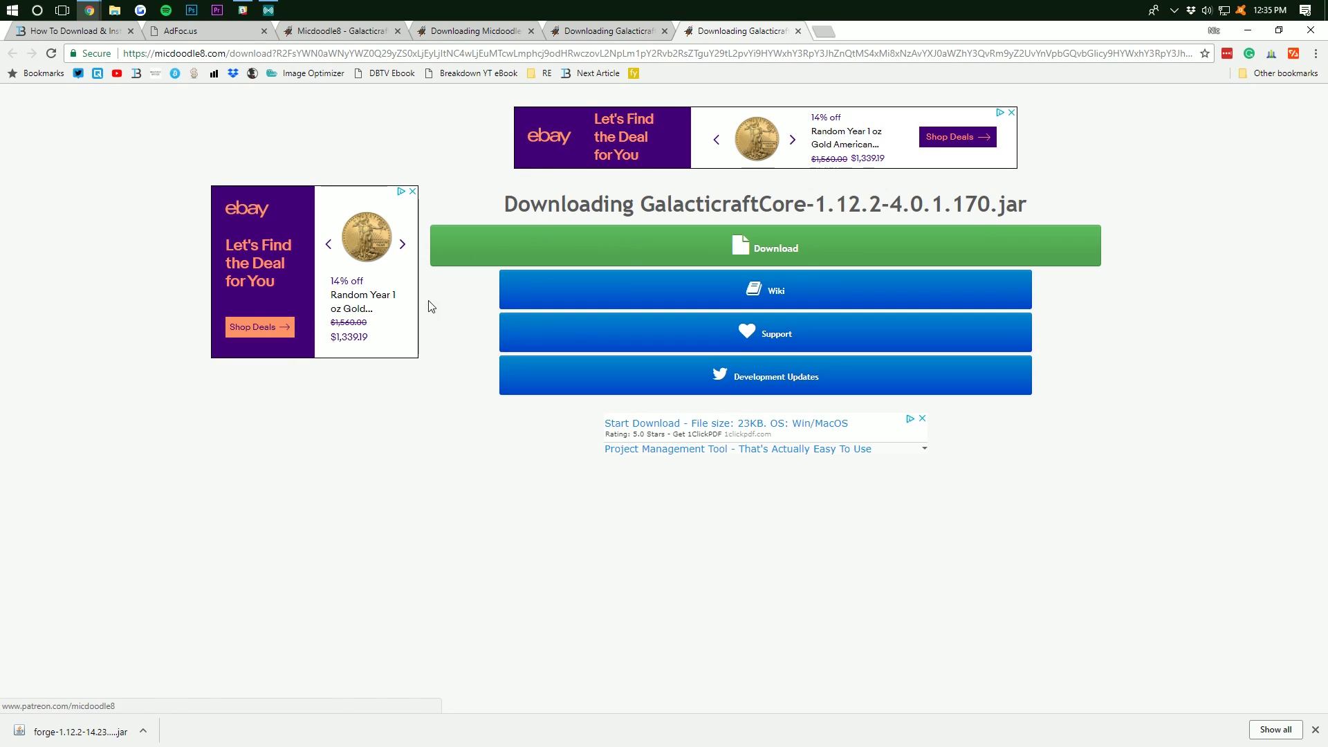
pyautogui.click(558, 246)
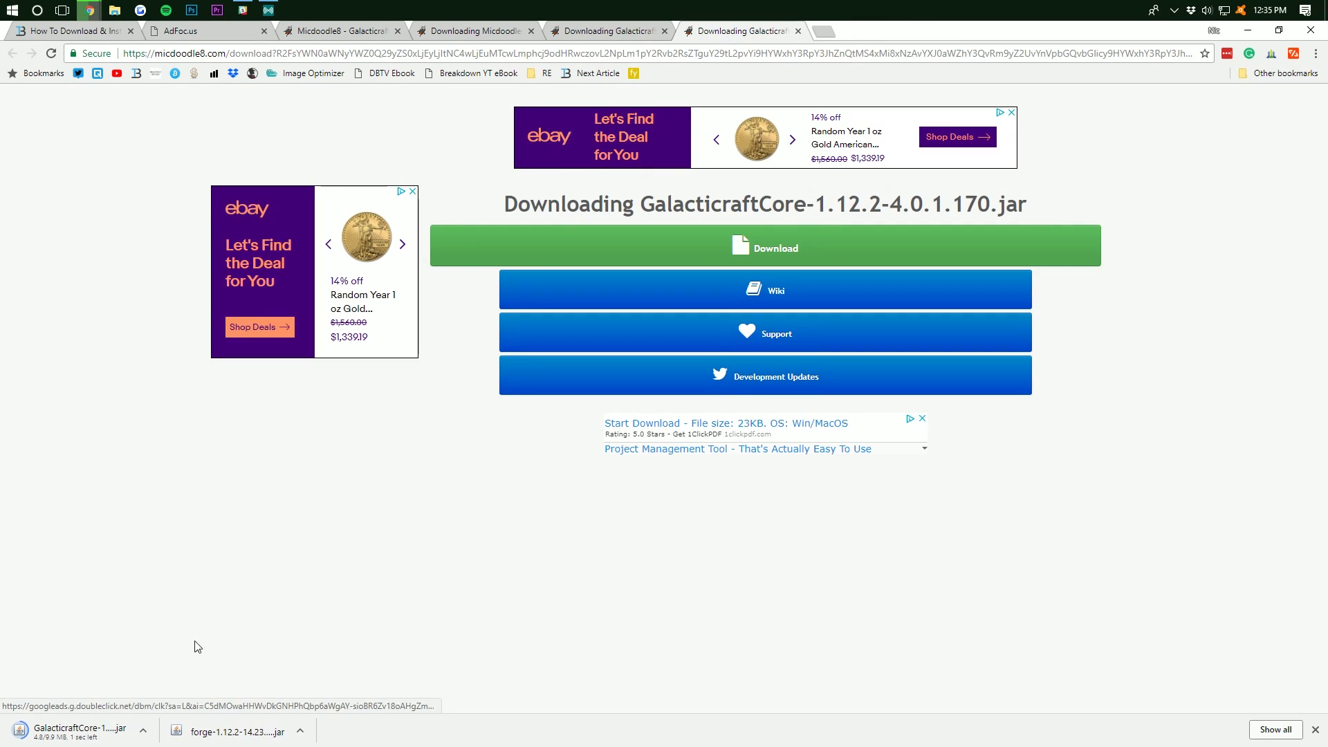
pyautogui.click(248, 732)
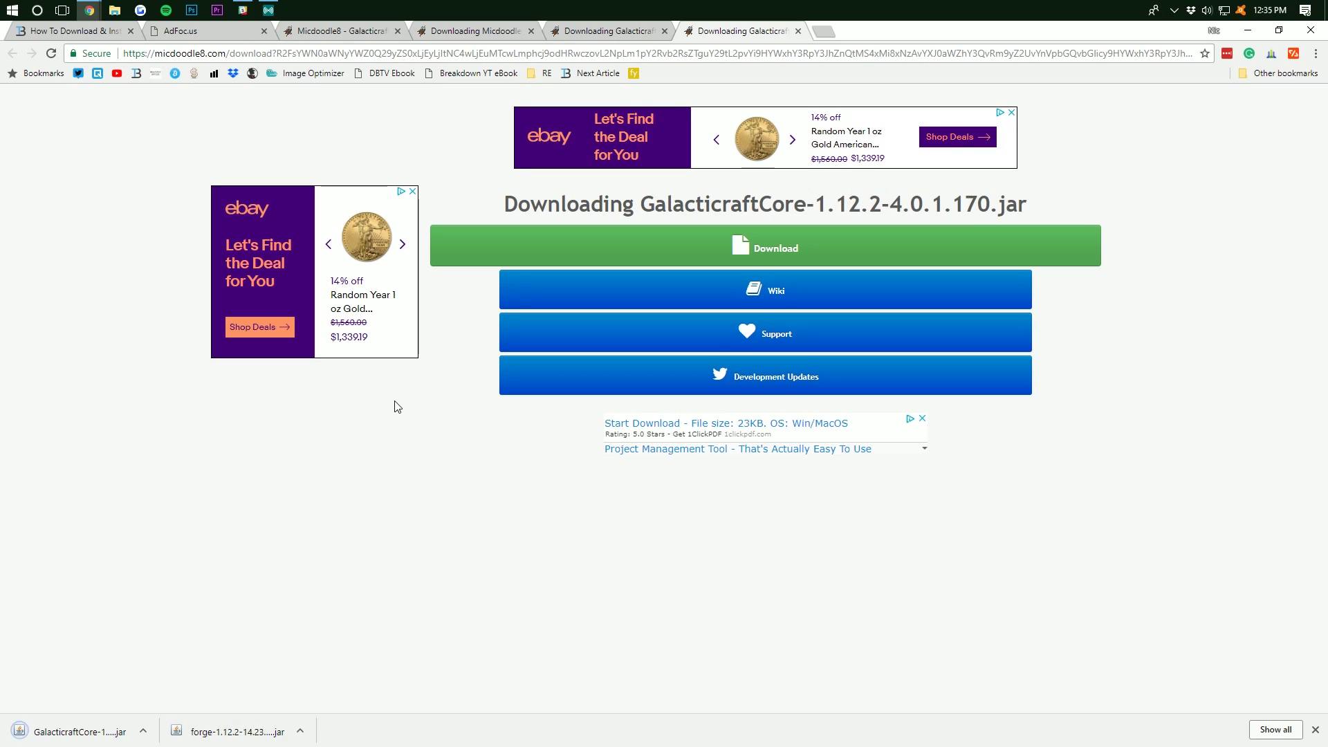
# Download Galacticraft-Planets-1.12.2-4.0.1.170.jar and keep the file
pyautogui.click(604, 31)
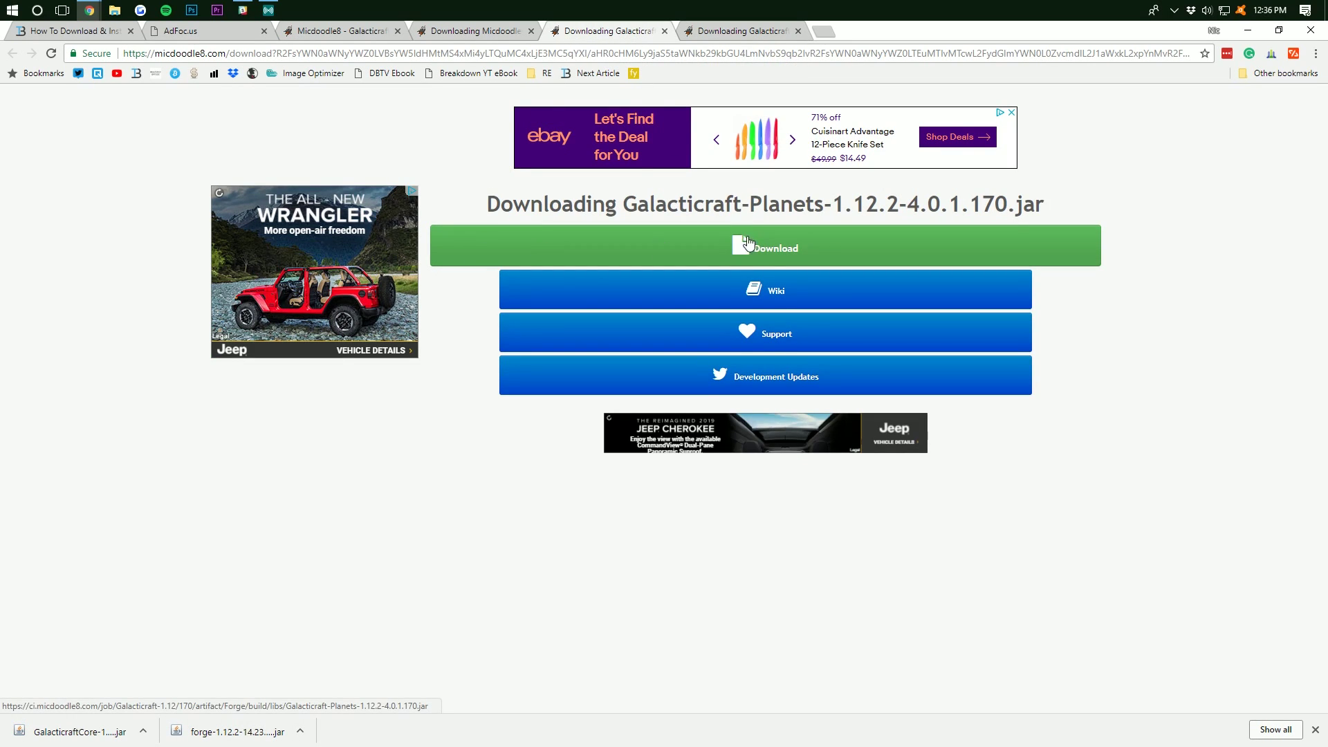
pyautogui.click(719, 260)
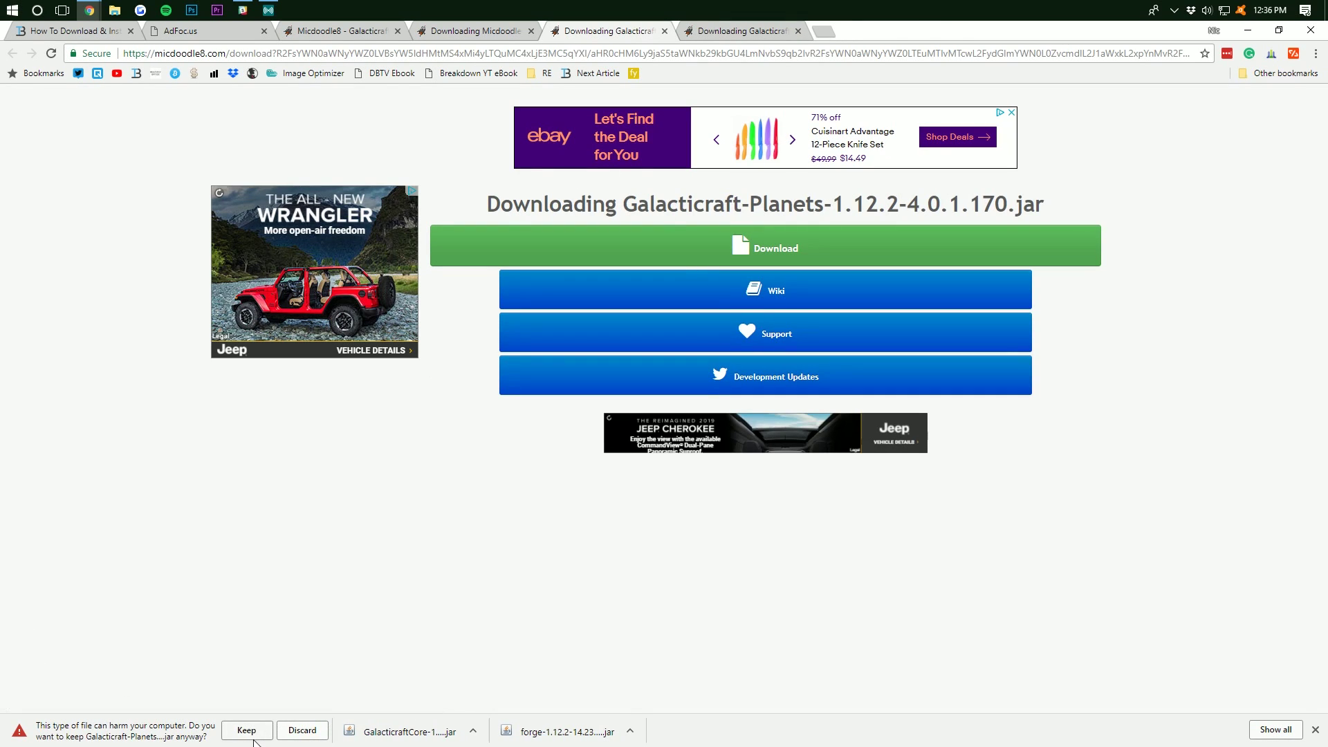
pyautogui.click(247, 732)
# Download MicdoodleCore-1.12.2-4.0.1.170.jar once its countdown ends and keep the file
pyautogui.click(484, 32)
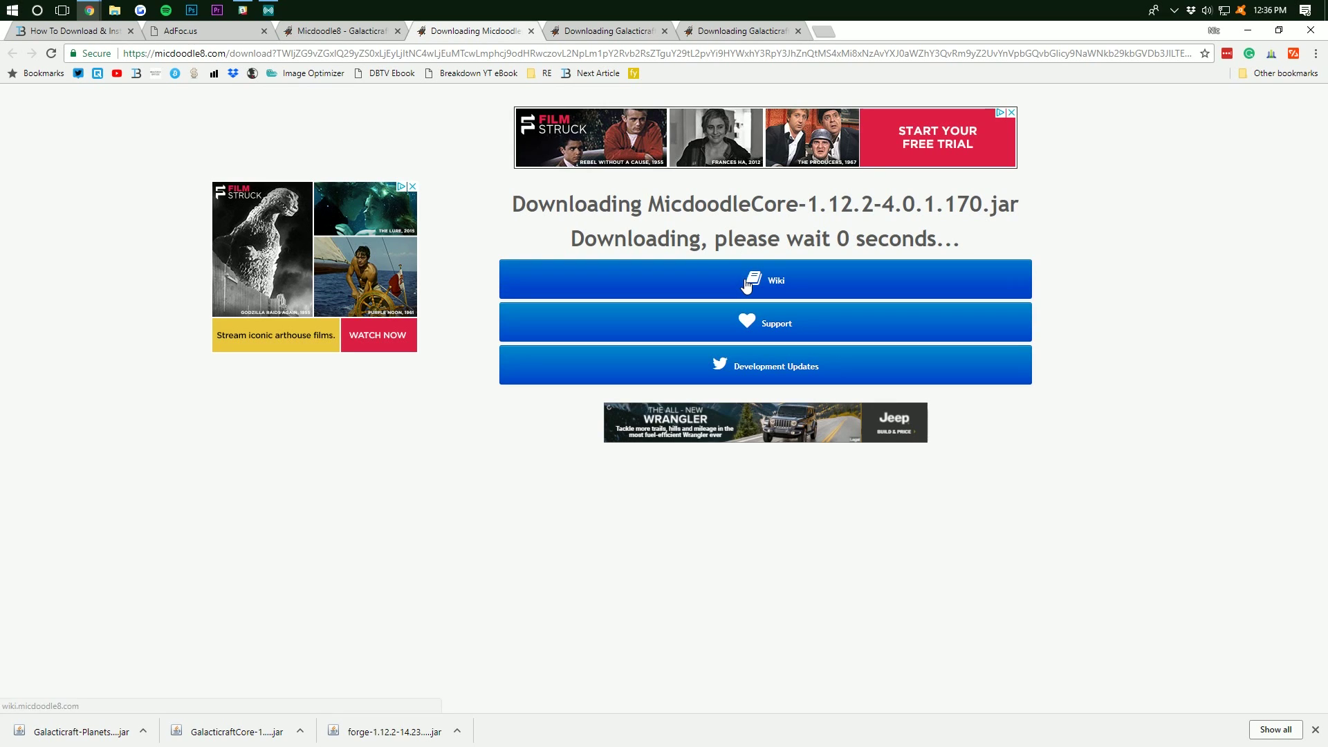
pyautogui.click(732, 253)
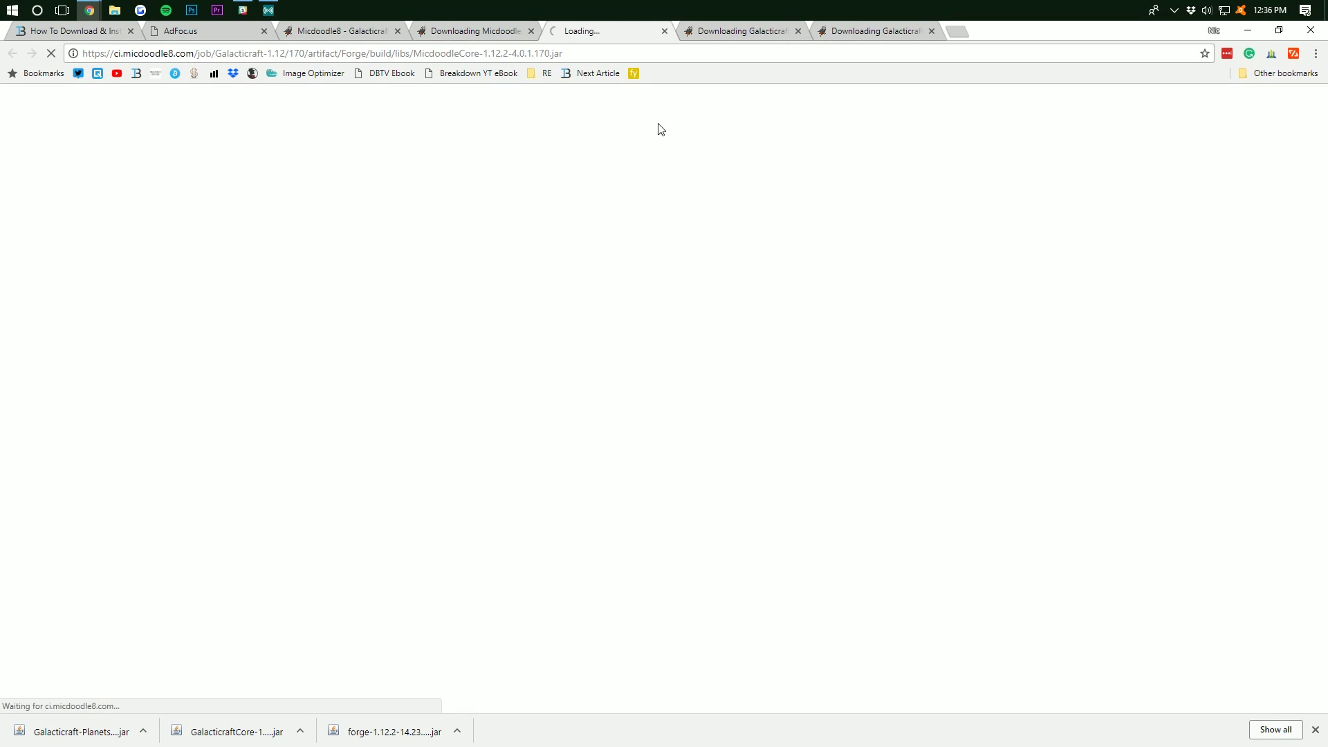
pyautogui.click(248, 729)
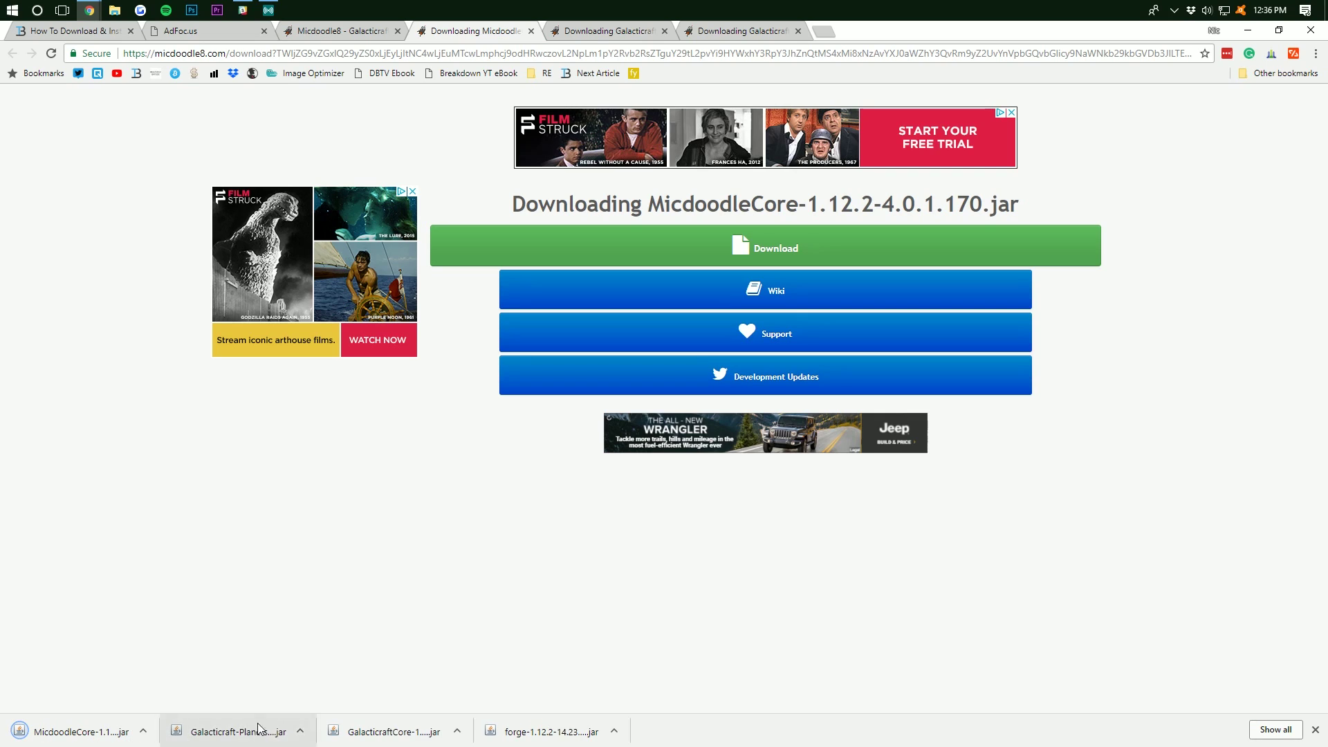
# Minimize the browser and arrange the desktop files with the three Galacticraft jars in one column and the Forge installer beside them
pyautogui.click(1248, 31)
pyautogui.moveTo(302, 450); pyautogui.dragTo(168, 193)
pyautogui.moveTo(27, 47); pyautogui.dragTo(839, 207)
pyautogui.moveTo(120, 60); pyautogui.dragTo(15, 320)
pyautogui.moveTo(21, 270); pyautogui.dragTo(509, 263)
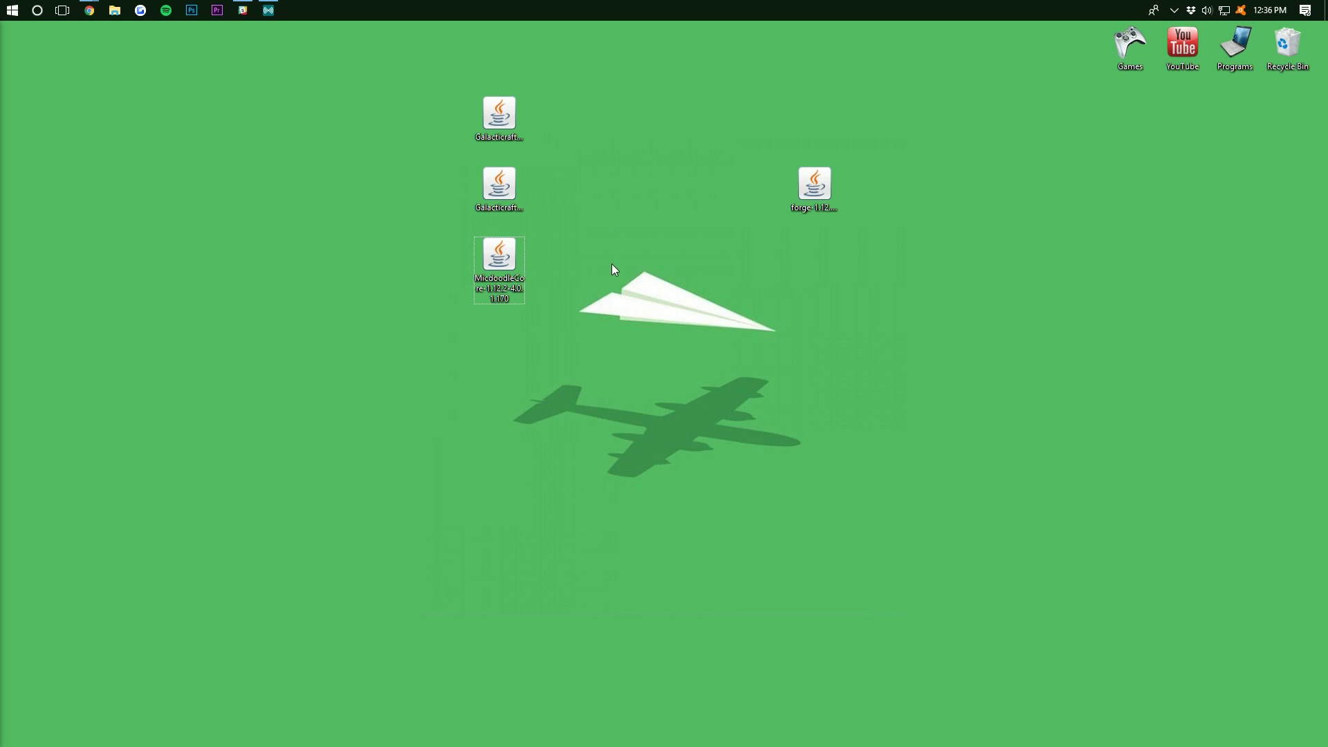
pyautogui.moveTo(814, 191); pyautogui.dragTo(684, 165)
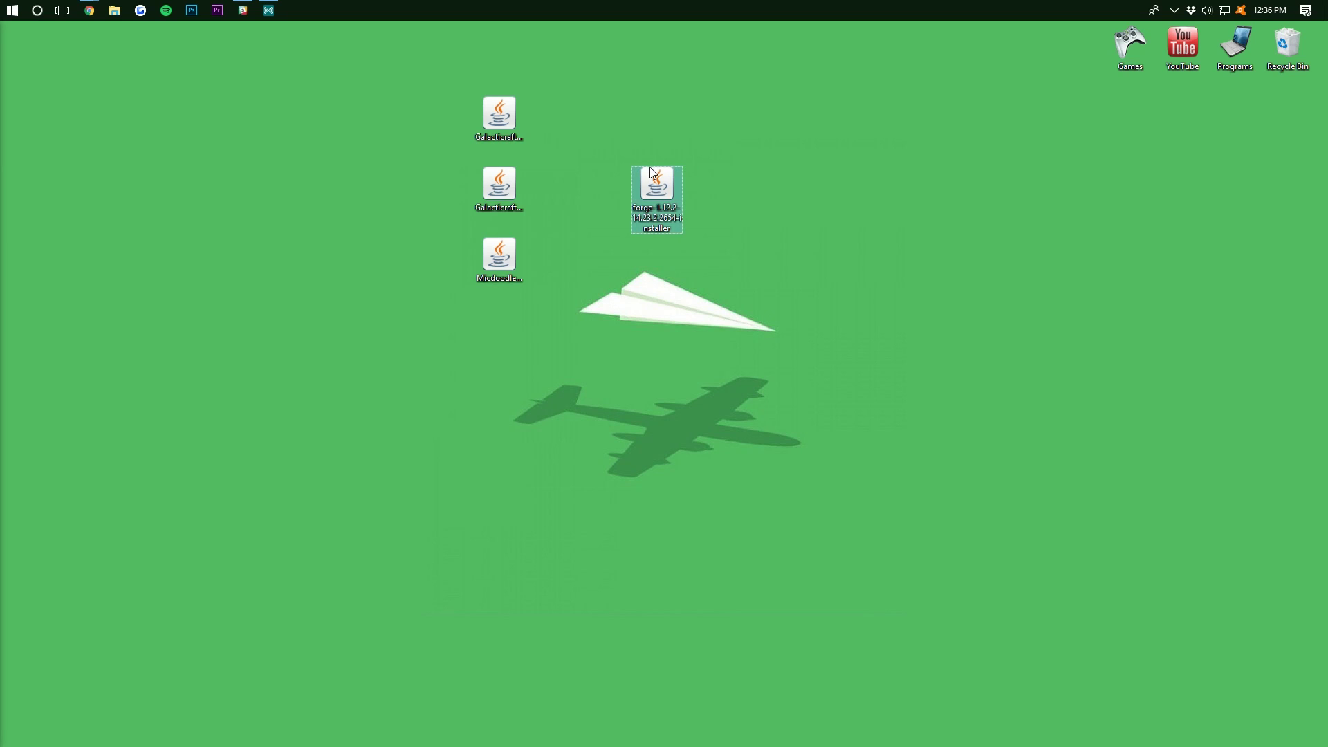
# Run the forge-1.12.2-14.23.2.2654 installer jar from the desktop and install the Forge client profile
pyautogui.rightClick(651, 181)
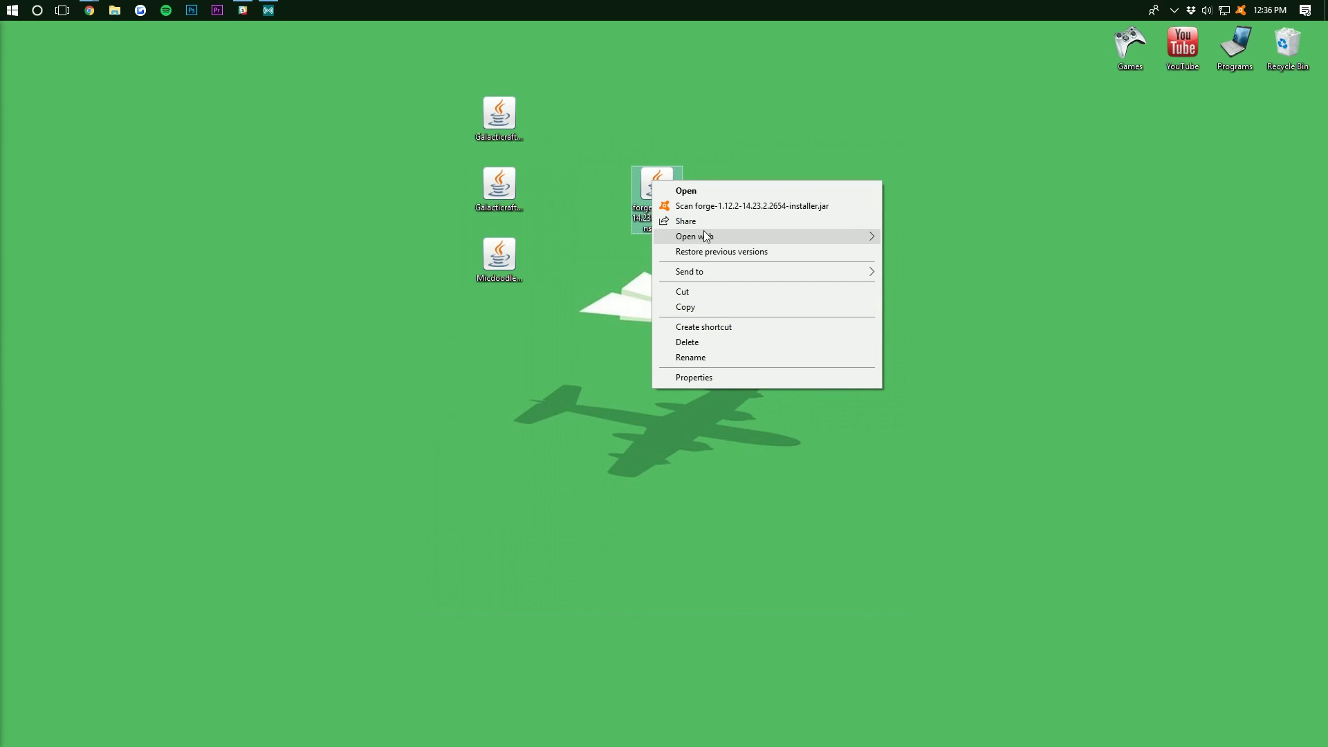
pyautogui.moveTo(831, 236)
pyautogui.click(952, 242)
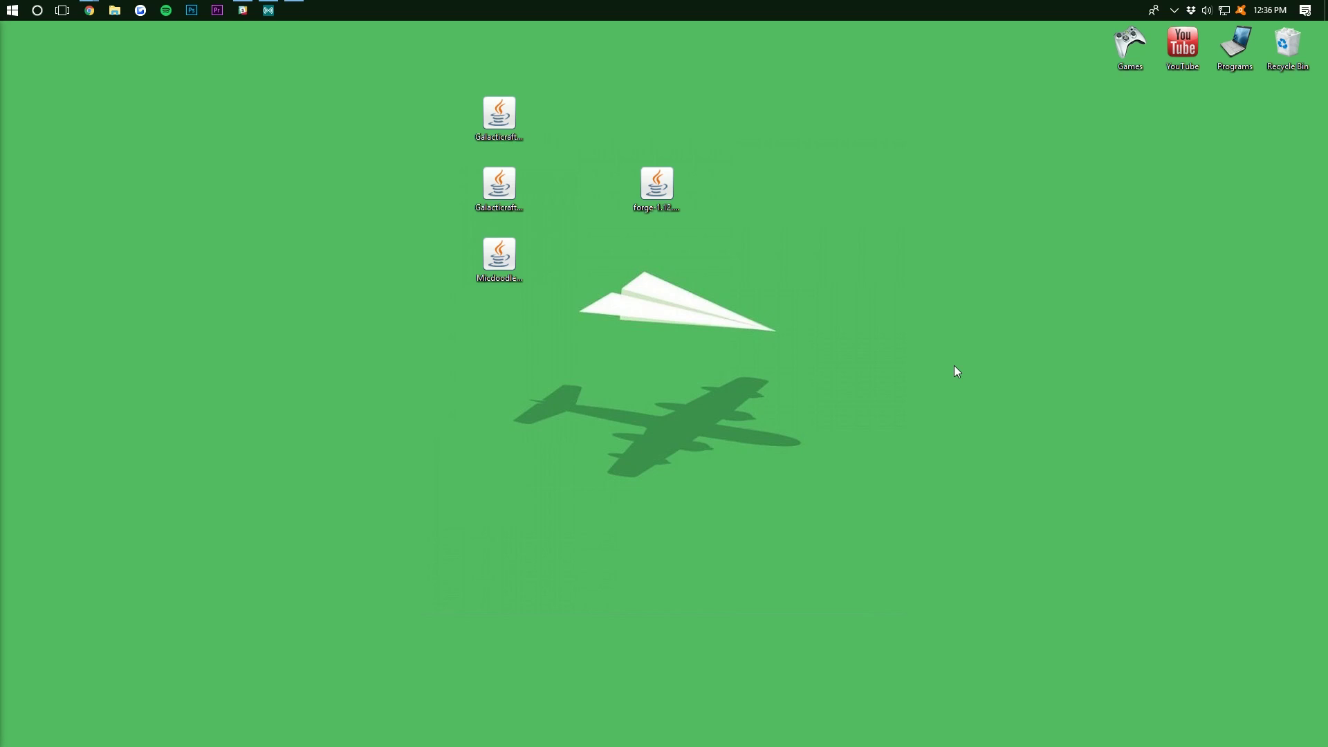
pyautogui.click(638, 401)
pyautogui.click(634, 466)
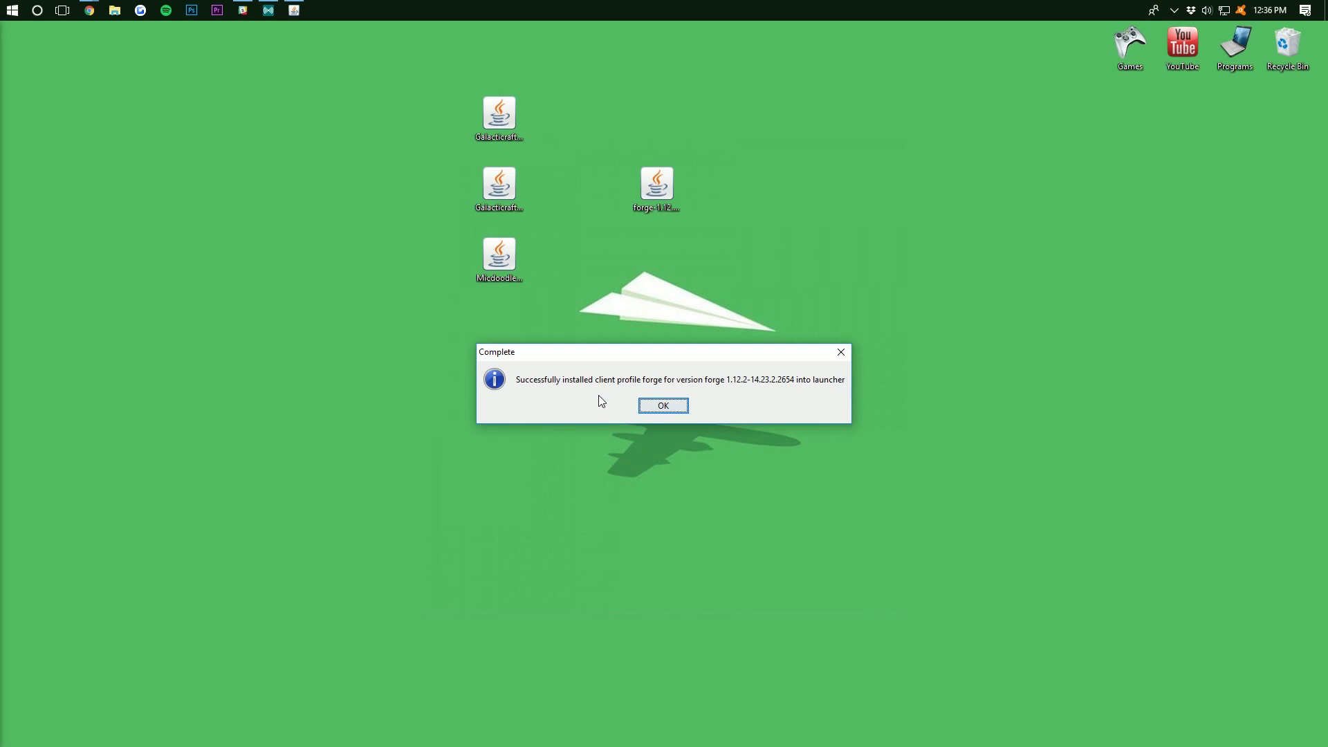
# Dismiss the Forge installation message and move the Forge installer away from the three Galacticraft jars on the desktop
pyautogui.click(659, 408)
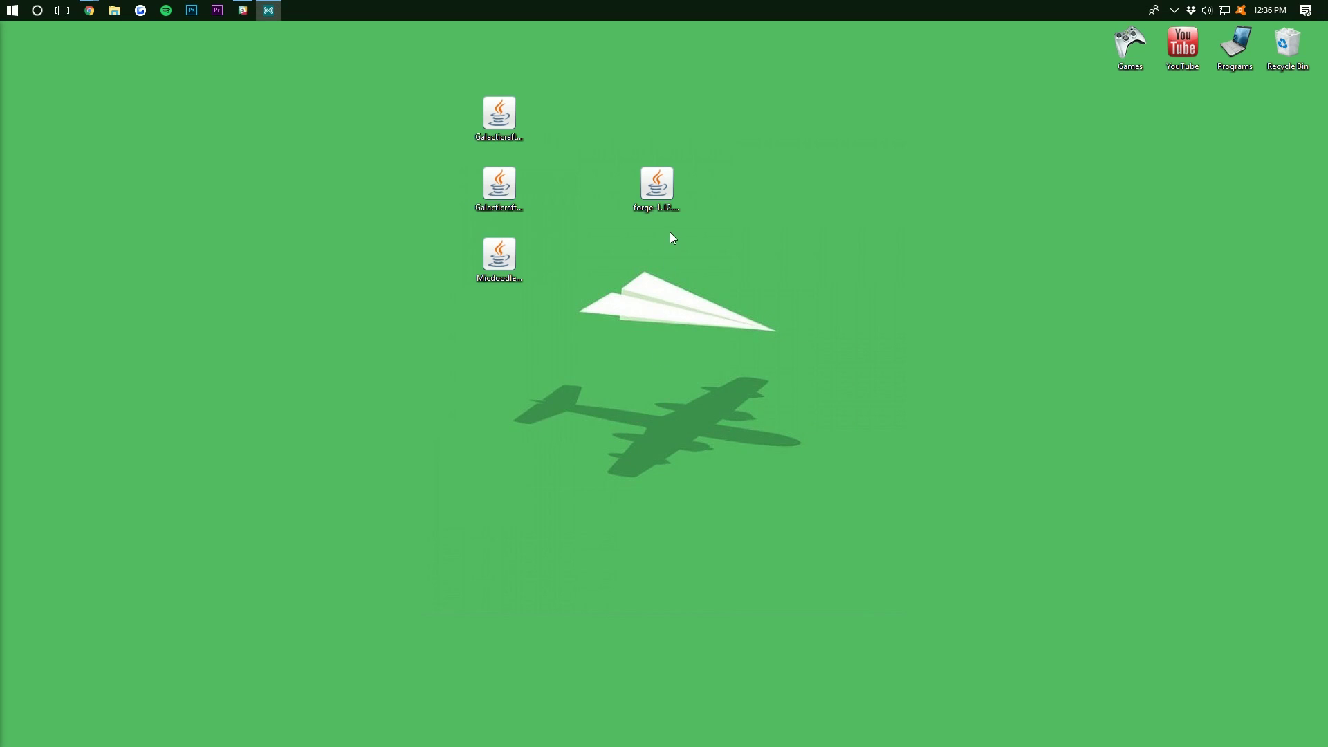
pyautogui.moveTo(905, 241); pyautogui.dragTo(1279, 164)
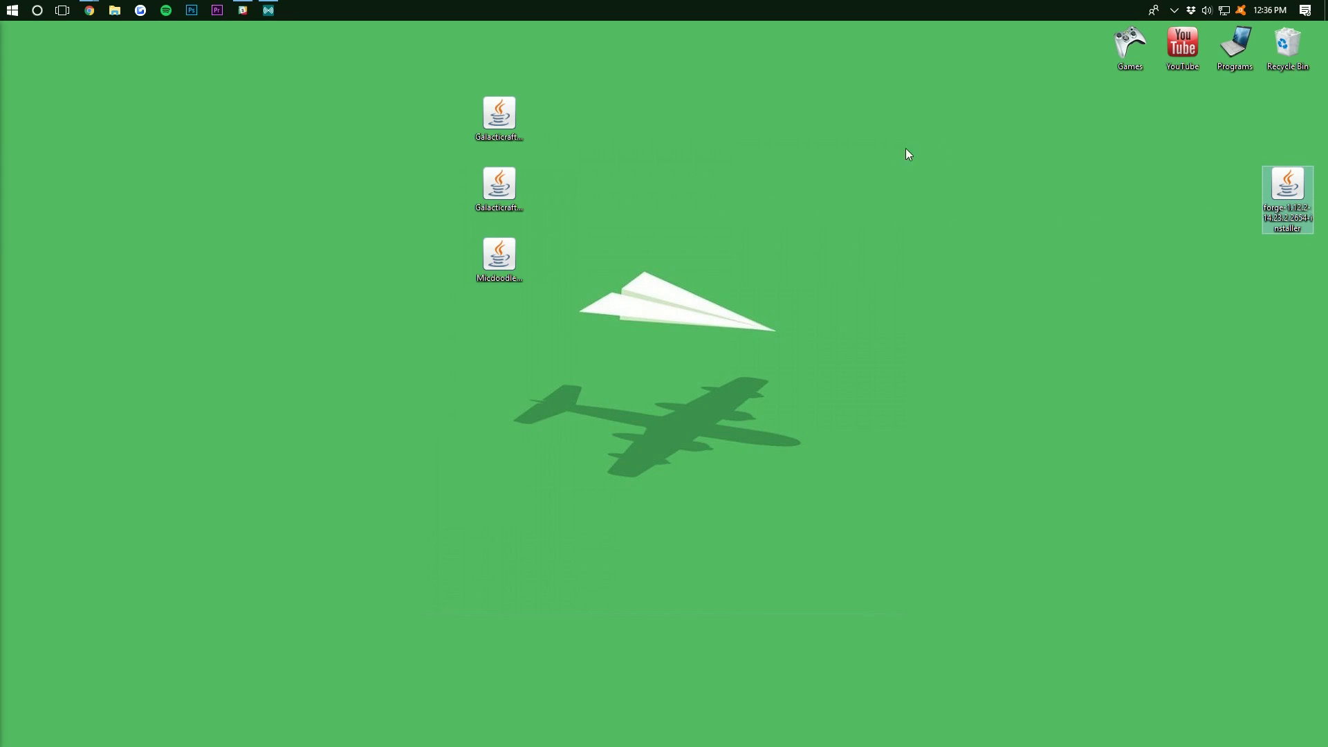
pyautogui.moveTo(616, 65); pyautogui.dragTo(787, 262)
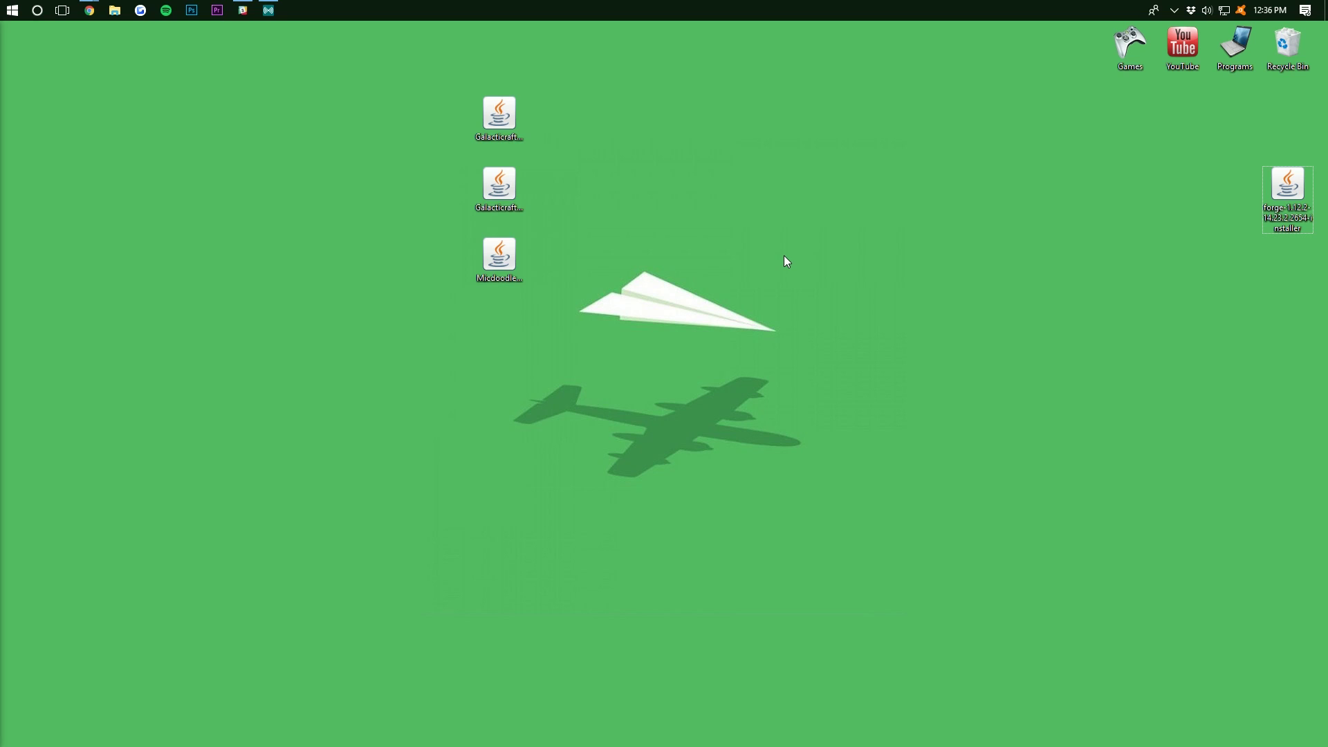
pyautogui.moveTo(569, 114); pyautogui.dragTo(582, 260)
# Open the Roaming application data folder by running %appdata%
pyautogui.press('super+r')
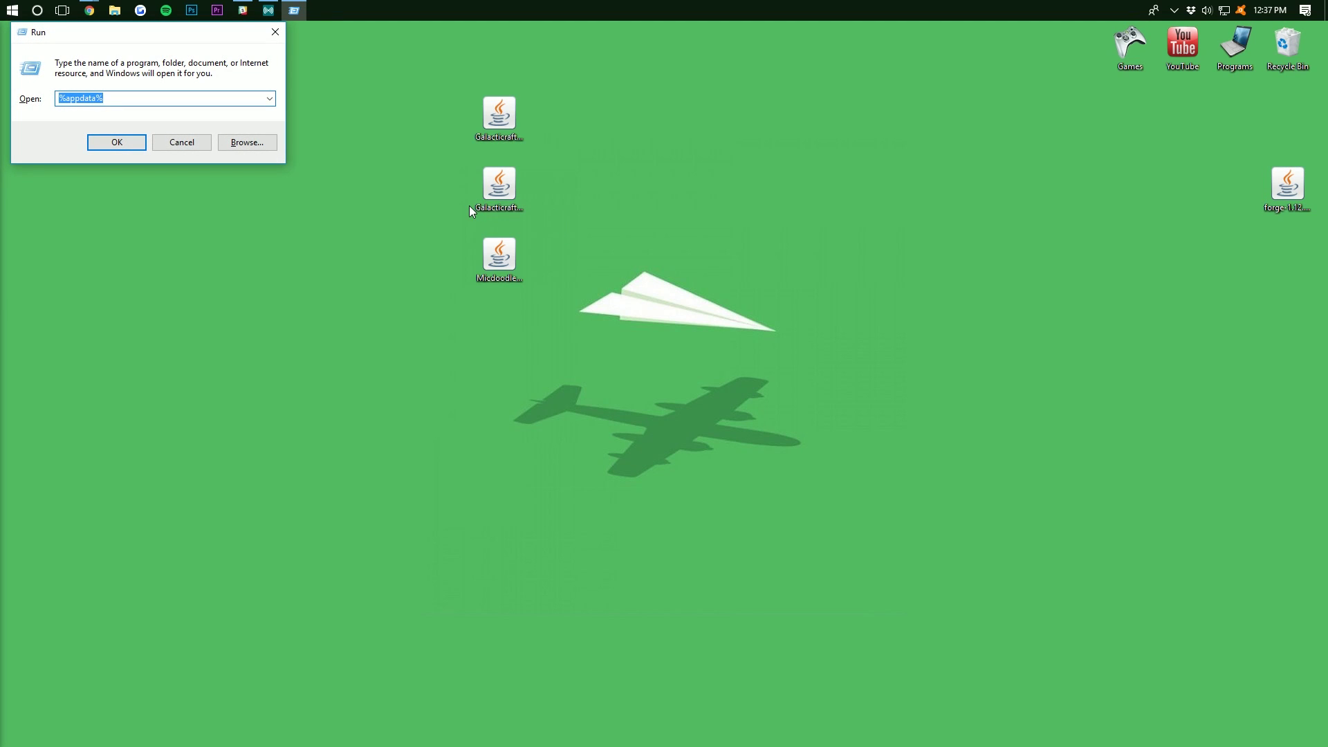
pyautogui.write('%appdata')
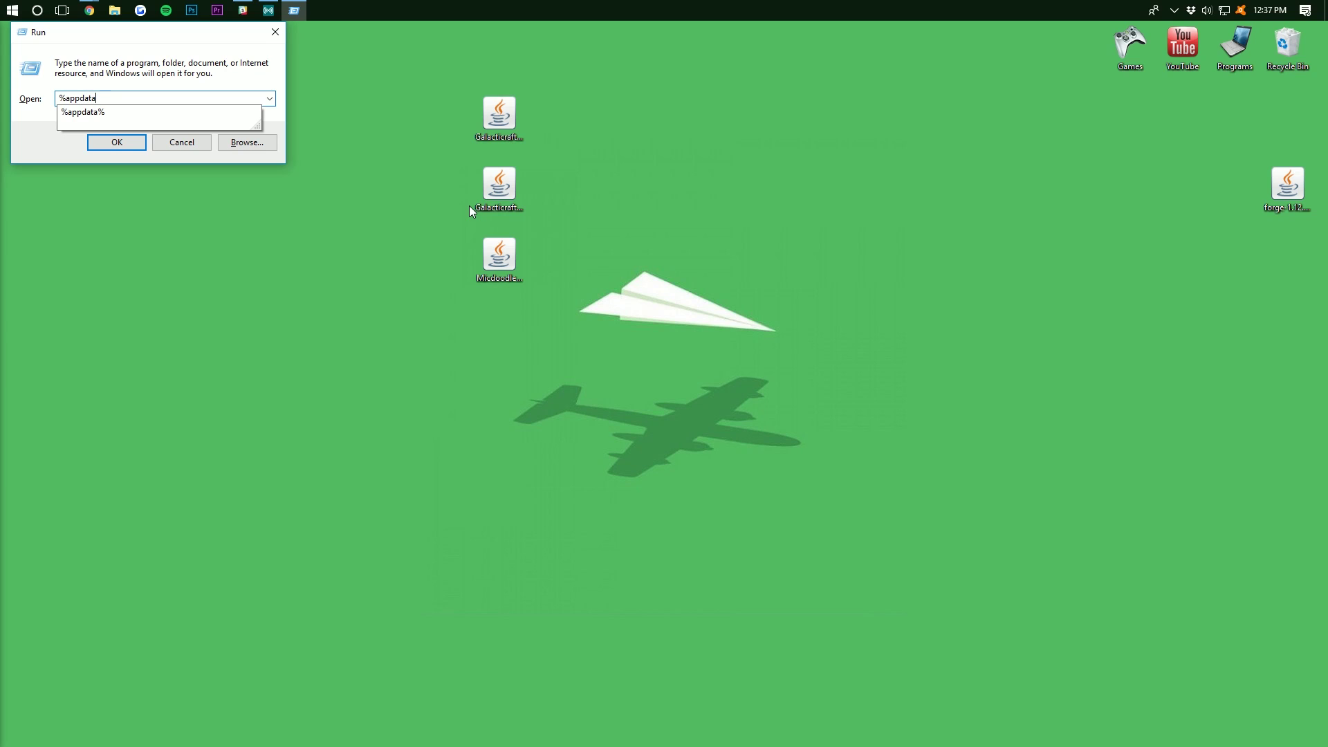
pyautogui.write('%')
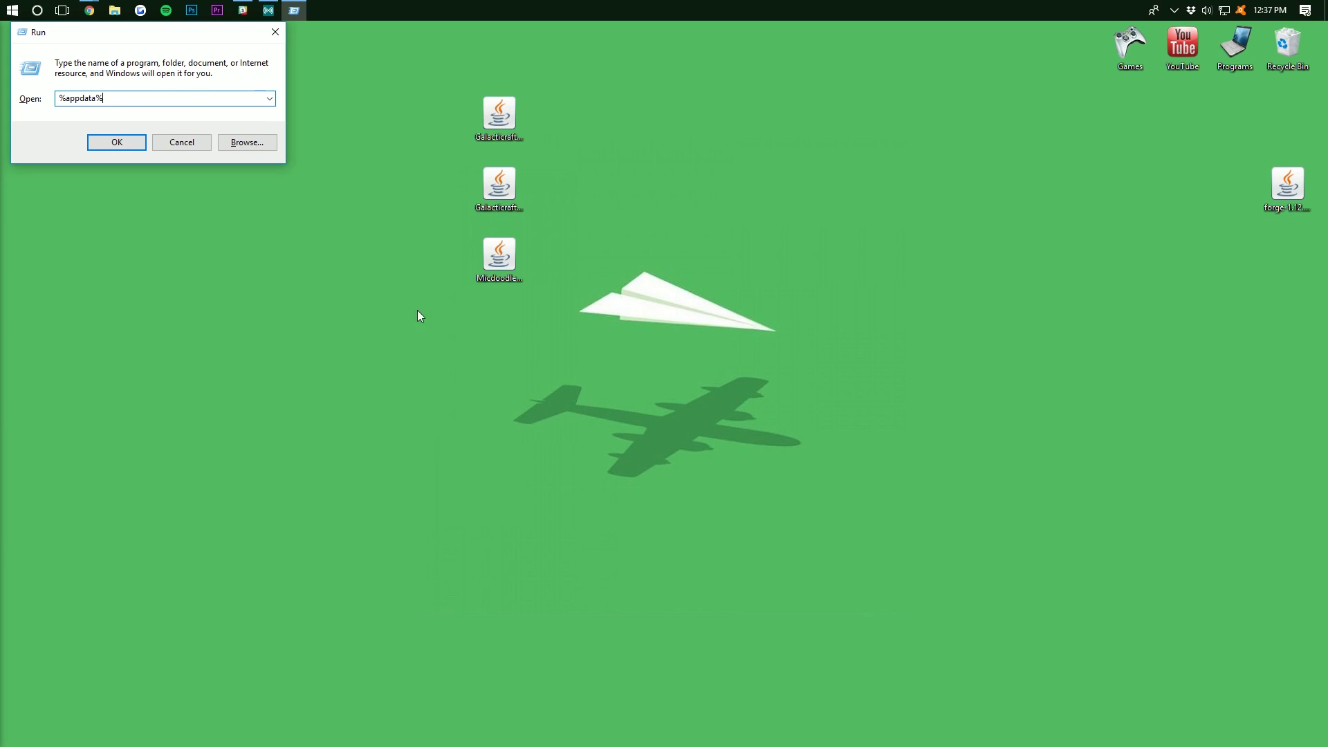
pyautogui.moveTo(125, 41); pyautogui.dragTo(683, 115)
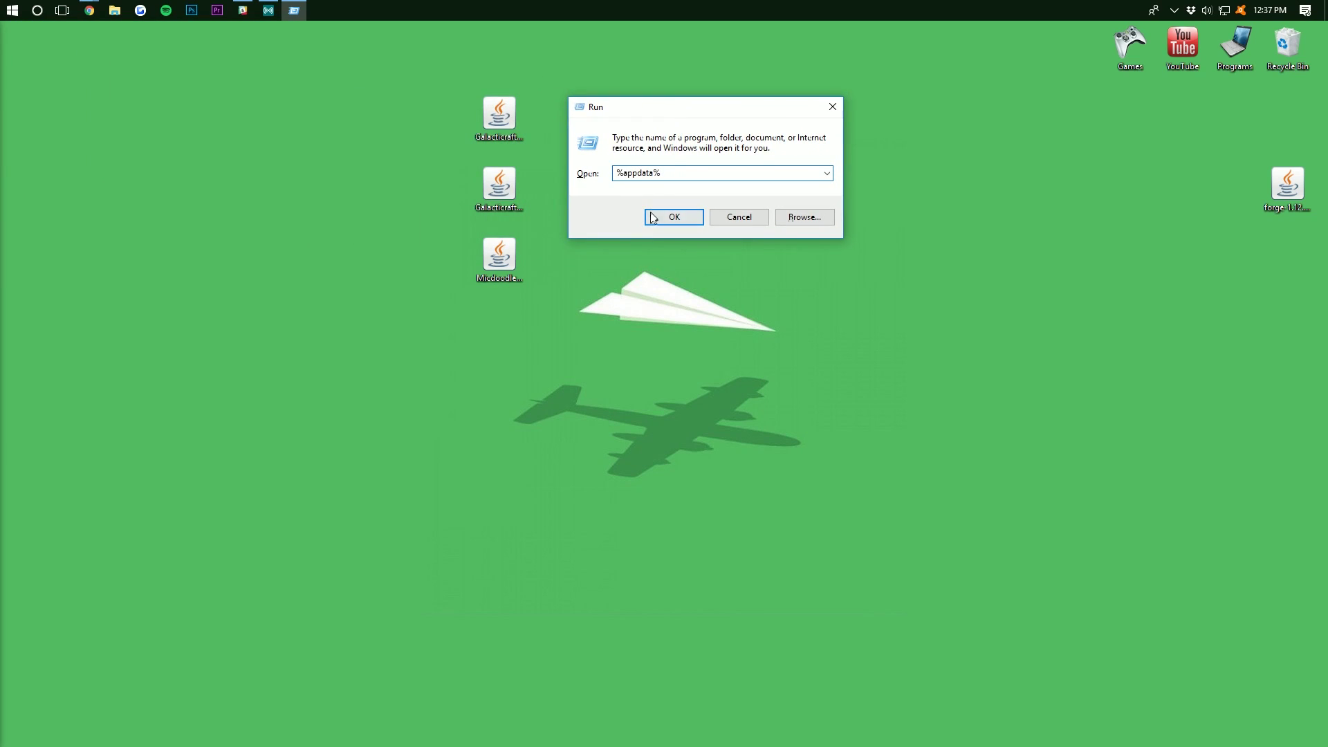
pyautogui.click(661, 218)
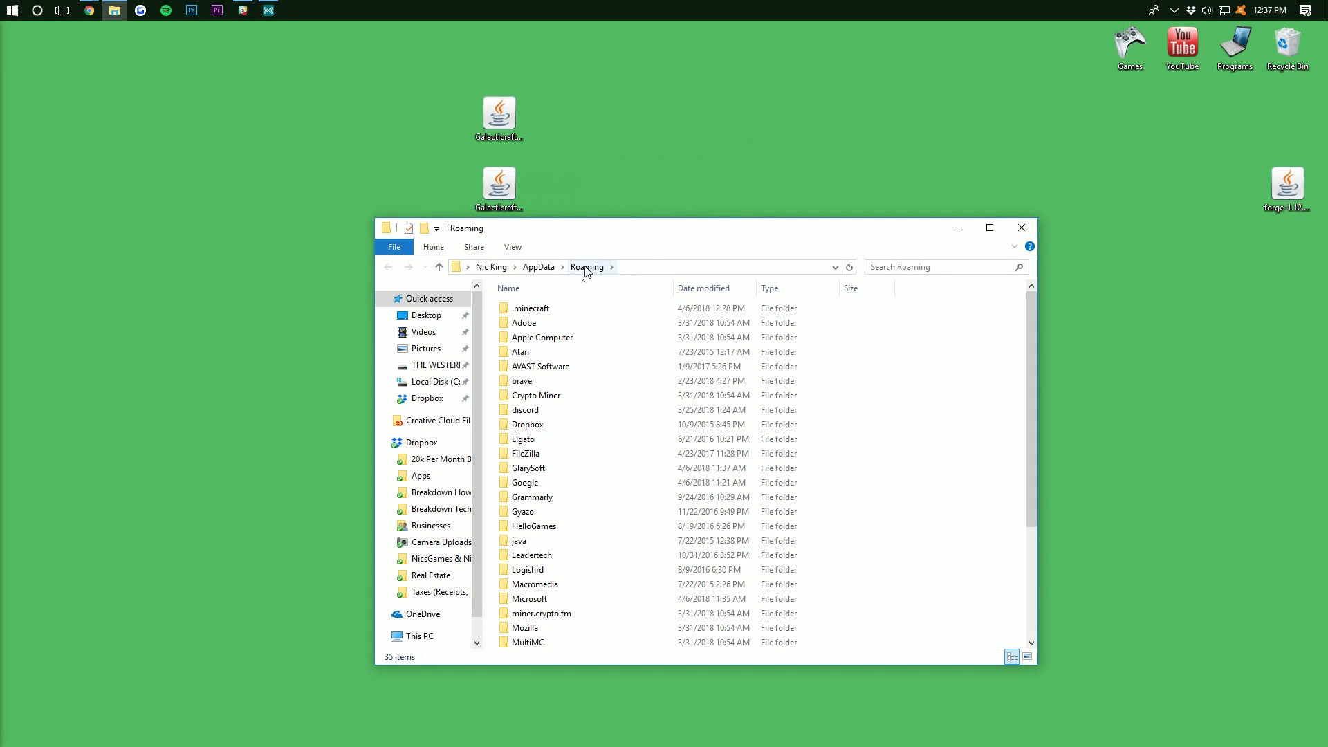
# Open the .minecraft folder and move its existing mods folder to the Recycle Bin
pyautogui.doubleClick(552, 313)
pyautogui.click(542, 411)
pyautogui.moveTo(543, 411); pyautogui.dragTo(1290, 69)
pyautogui.moveTo(664, 241); pyautogui.dragTo(839, 106)
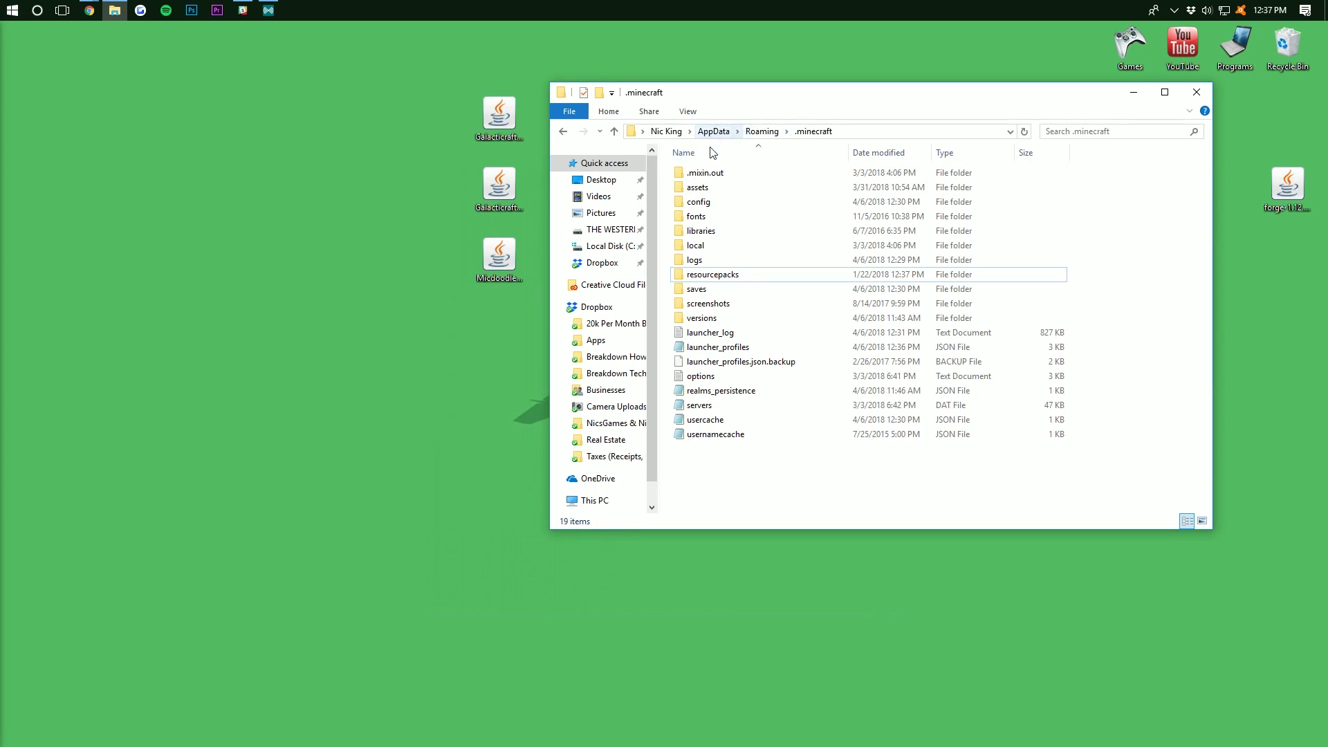
# Create a new folder named mods inside .minecraft and open it
pyautogui.rightClick(722, 484)
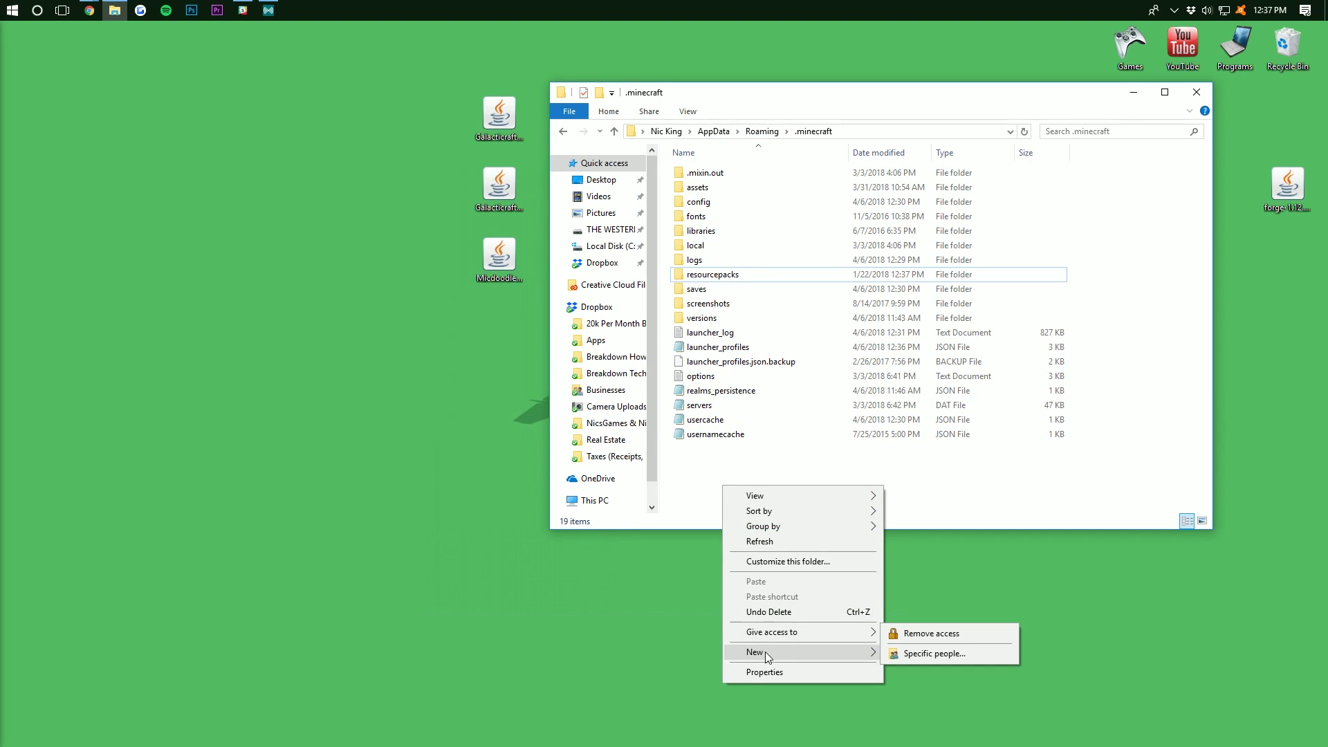
pyautogui.moveTo(765, 652)
pyautogui.click(920, 654)
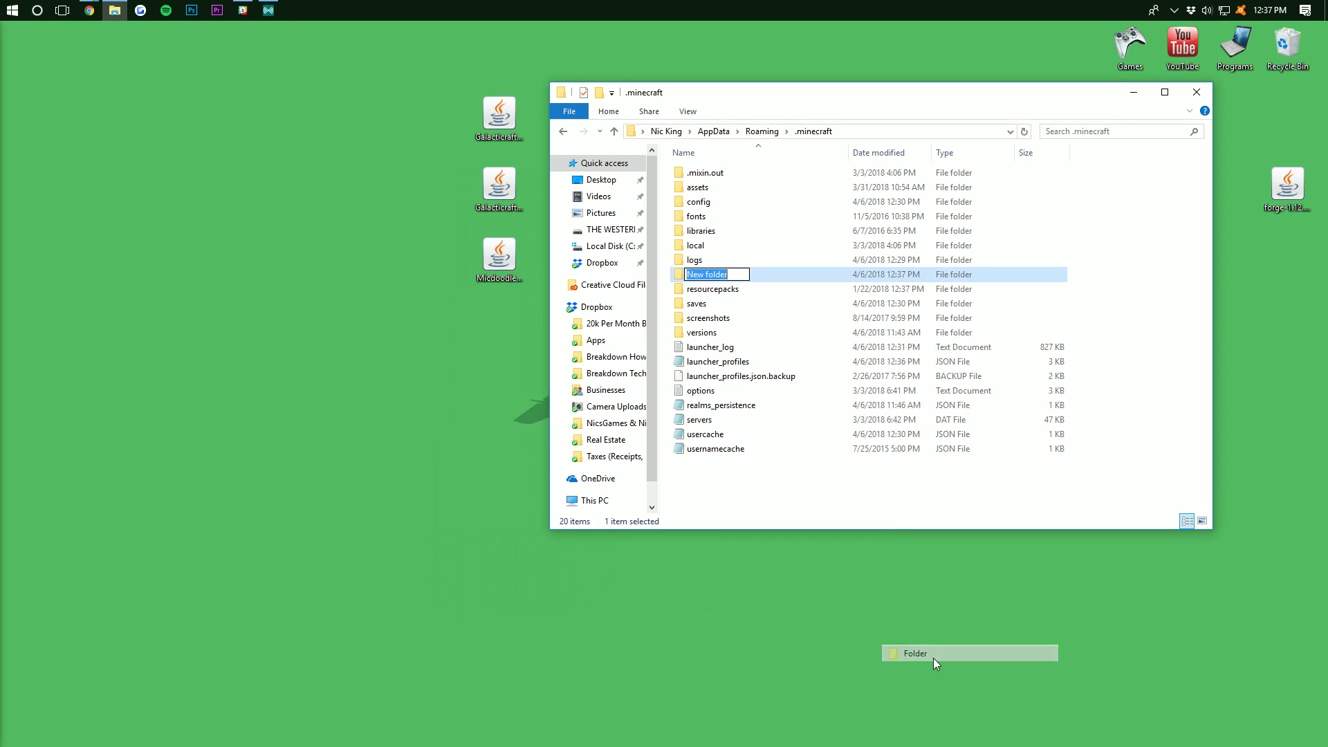
pyautogui.write('mods')
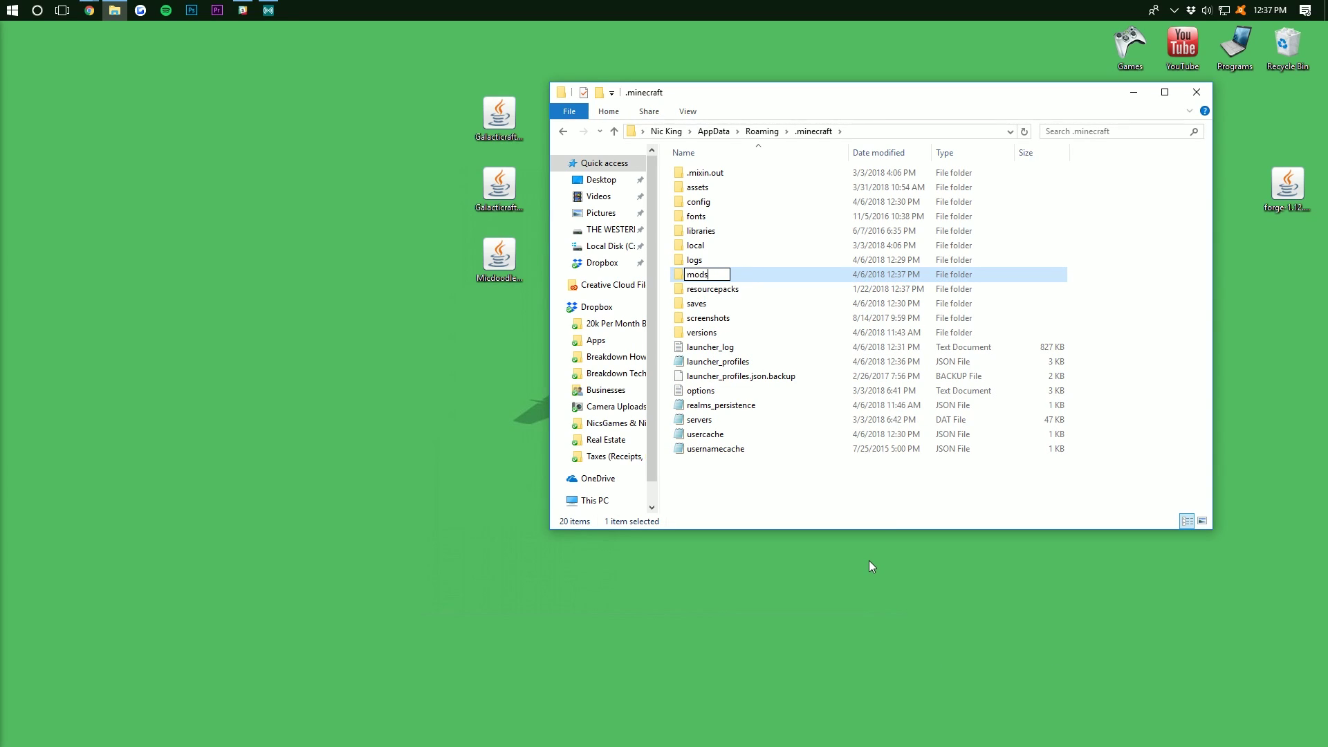
pyautogui.press('Return')
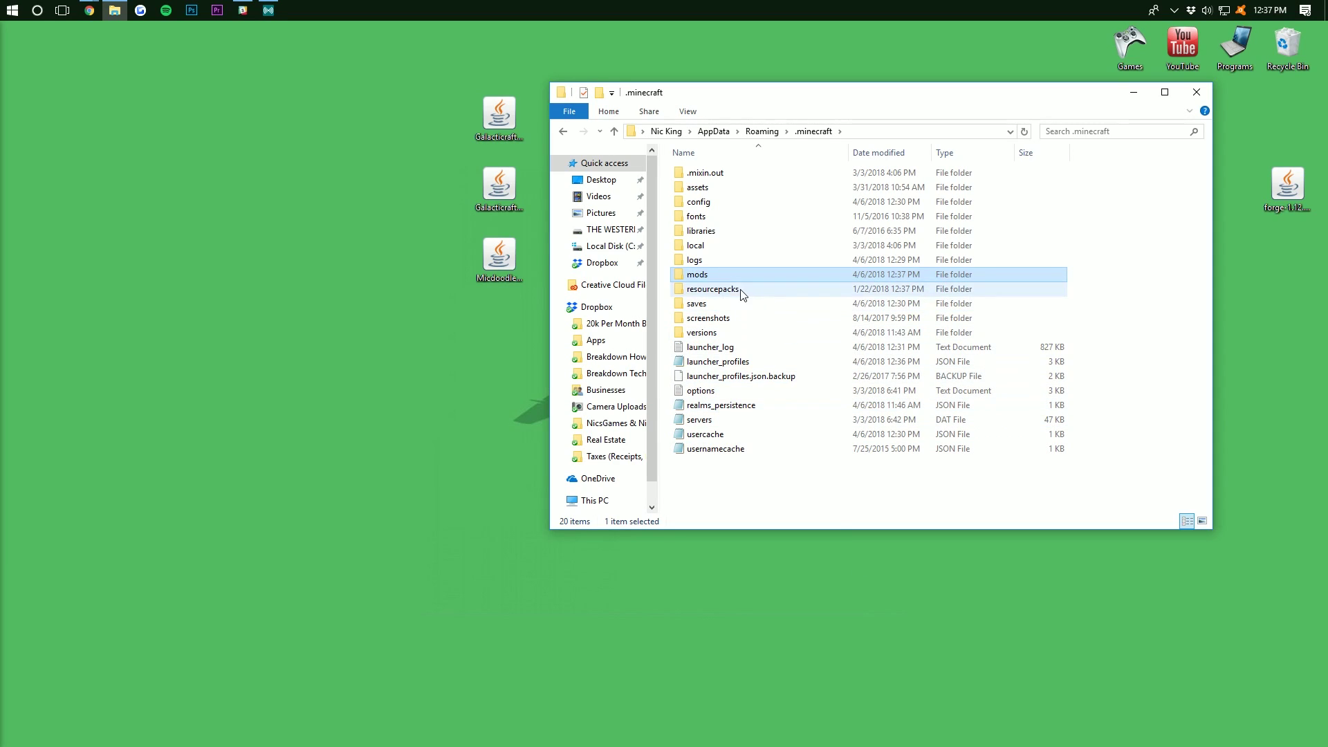
pyautogui.doubleClick(719, 283)
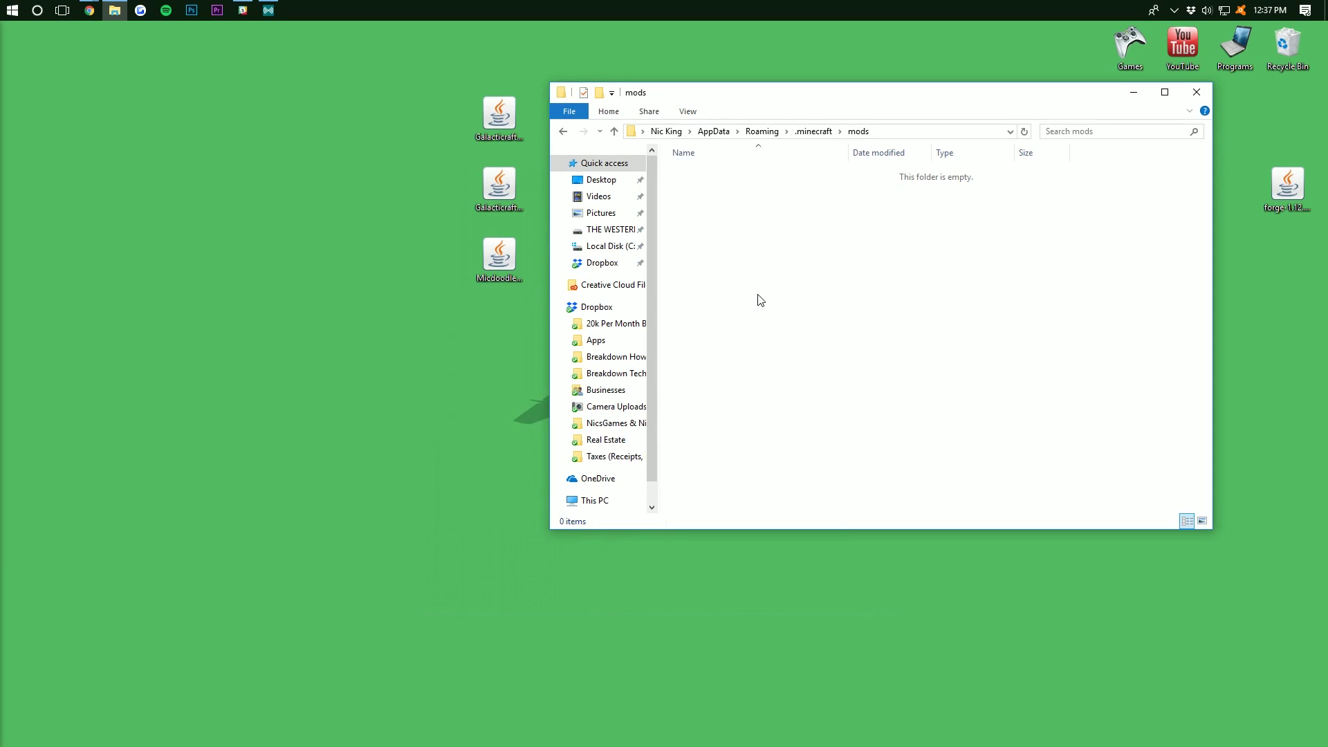
# Copy the GalacticraftCore, Galacticraft-Planets and MicdoodleCore jars from the desktop into the mods folder
pyautogui.moveTo(426, 312); pyautogui.dragTo(442, 355)
pyautogui.click(486, 128)
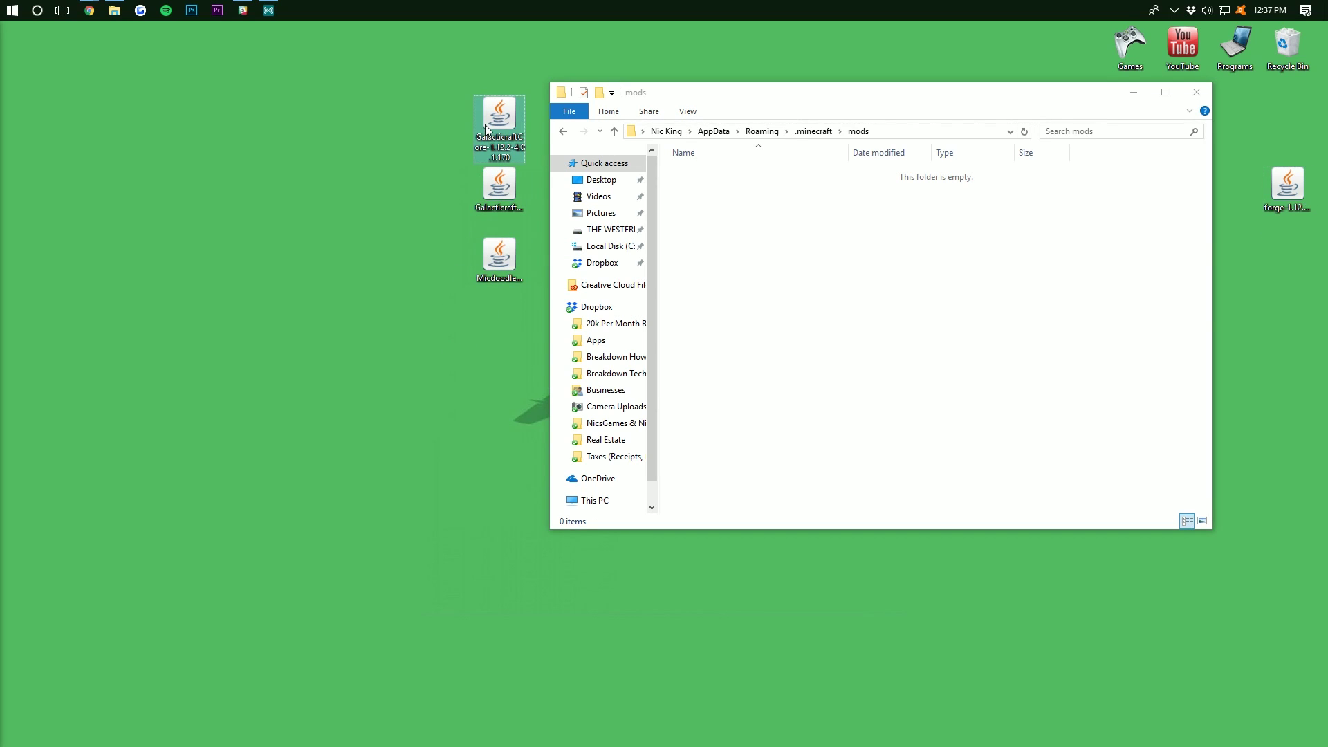
pyautogui.moveTo(487, 128); pyautogui.dragTo(498, 186)
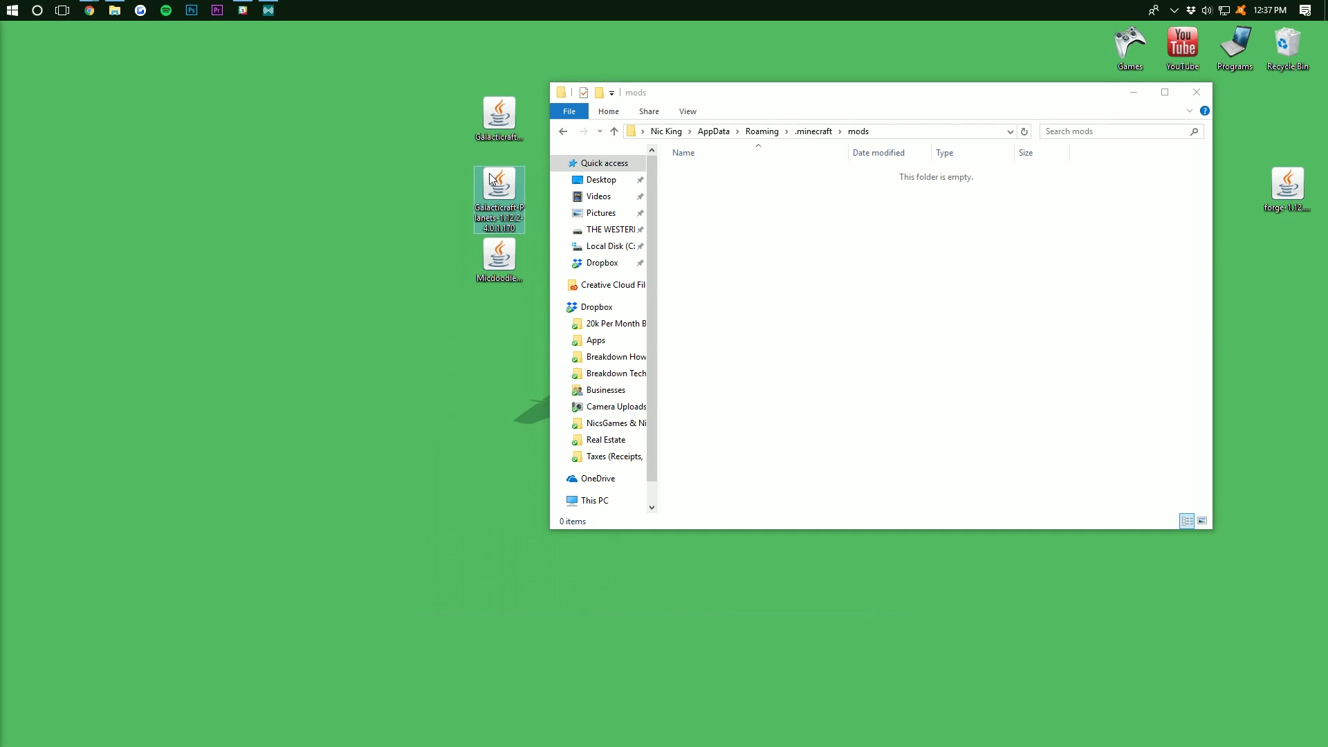
pyautogui.click(498, 258)
pyautogui.moveTo(489, 377); pyautogui.dragTo(837, 211)
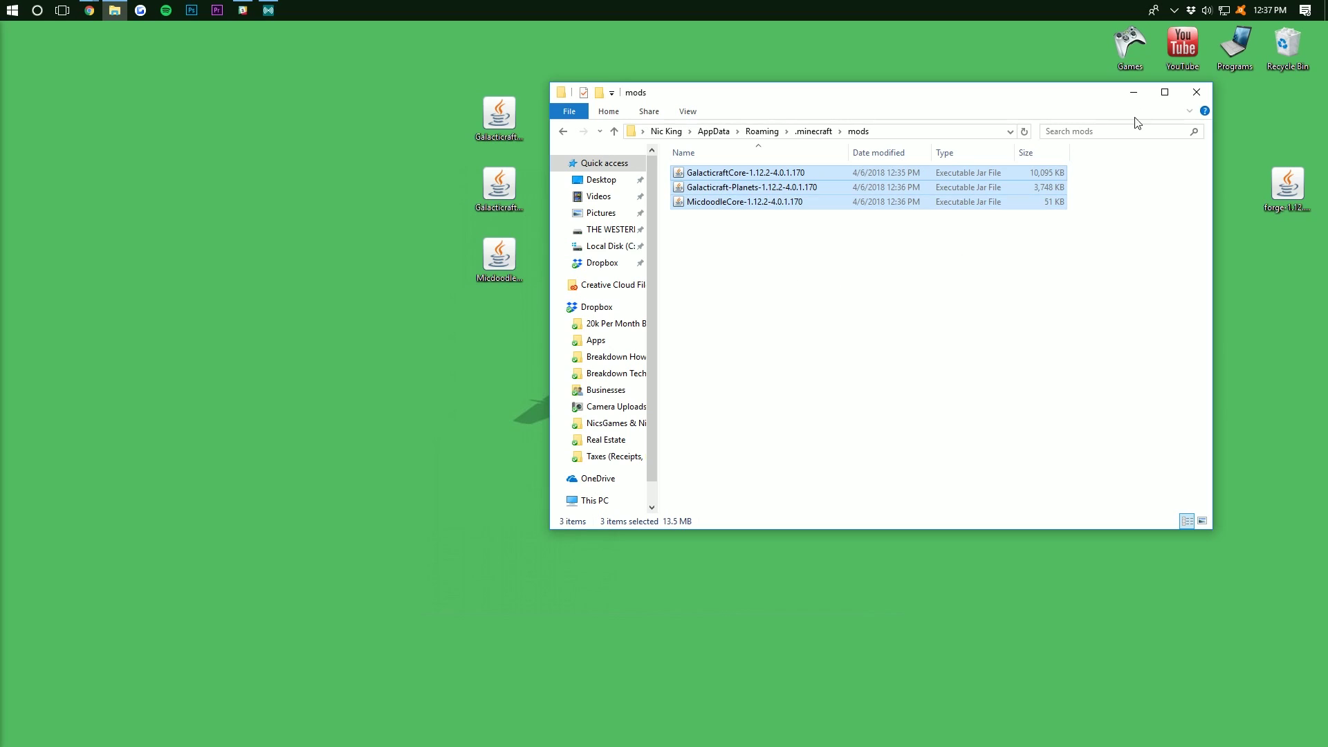
# Start the Minecraft launcher from the desktop's Games folder and select the forge profile
pyautogui.doubleClick(1118, 50)
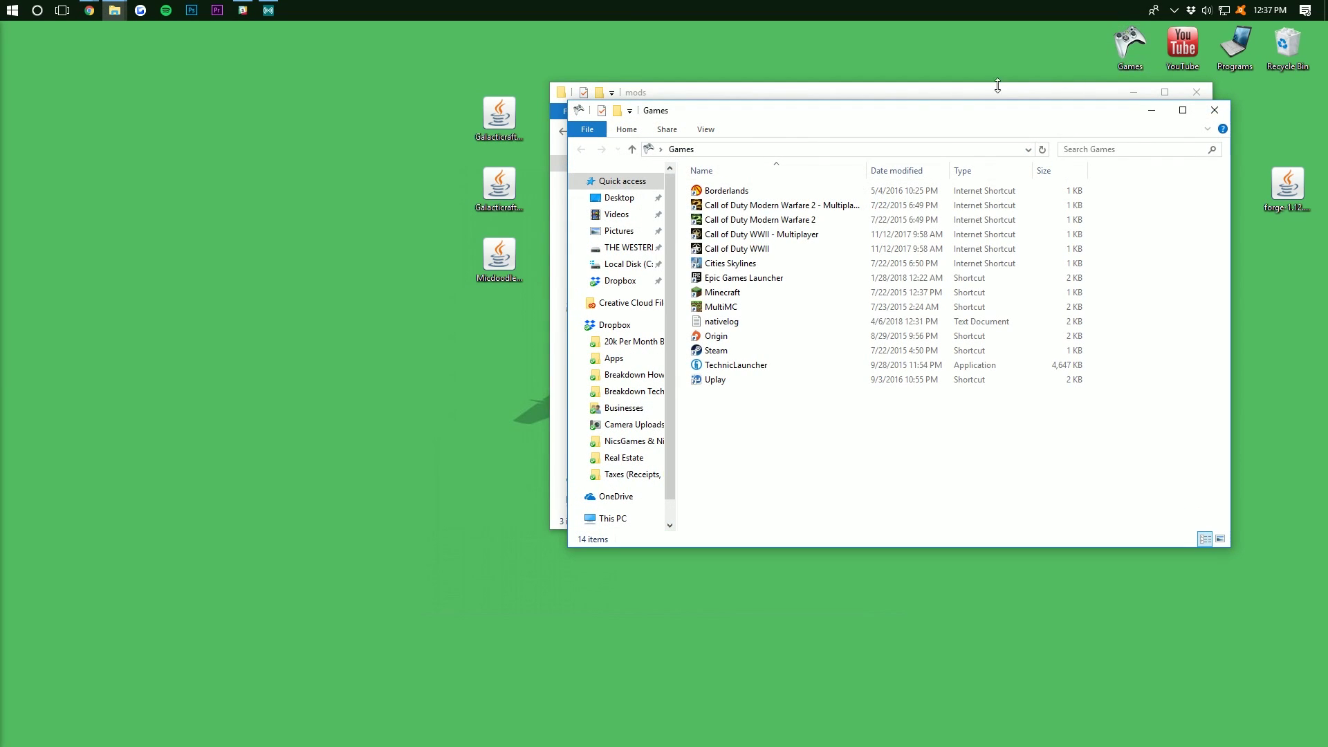
pyautogui.doubleClick(734, 294)
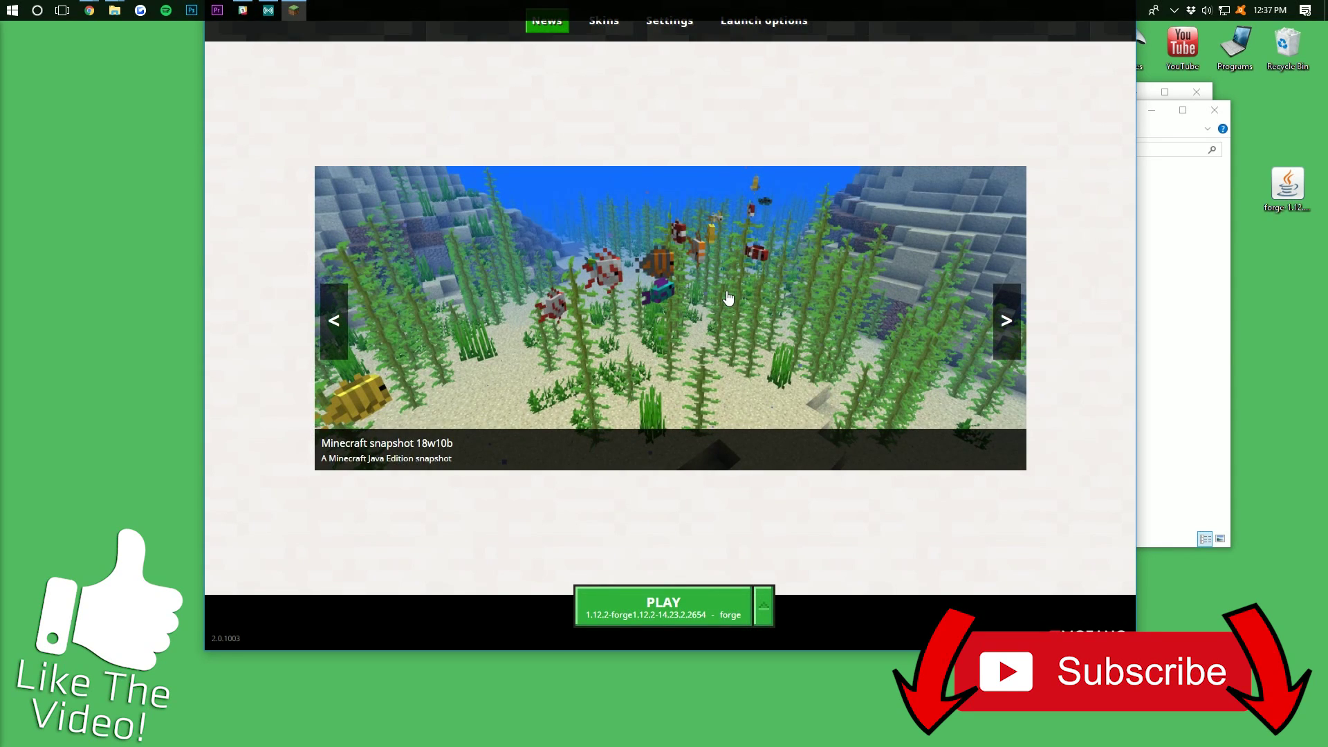
pyautogui.moveTo(810, 653); pyautogui.dragTo(808, 657)
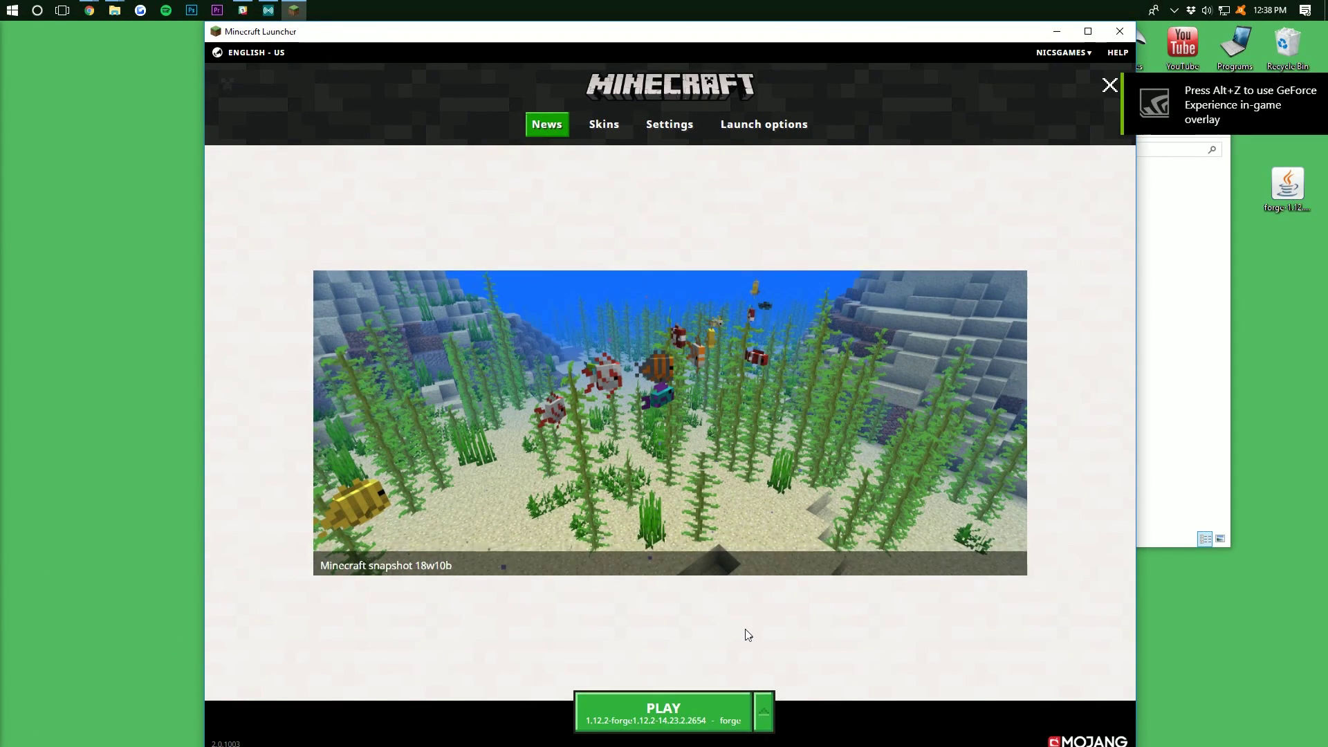
pyautogui.click(765, 715)
pyautogui.click(698, 519)
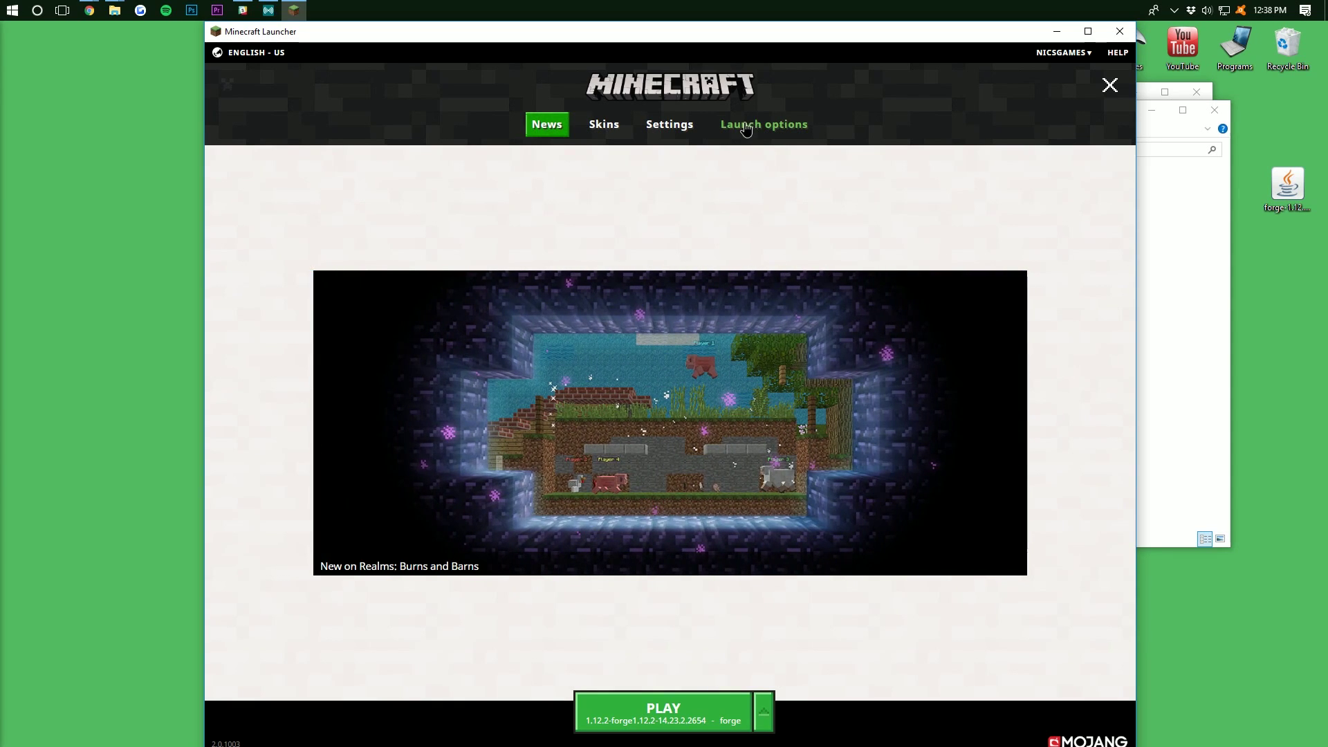
# Set the forge profile's version to release 1.12.2-forge1.12.2-14.23.2.2654 in the launch options and save it
pyautogui.click(745, 129)
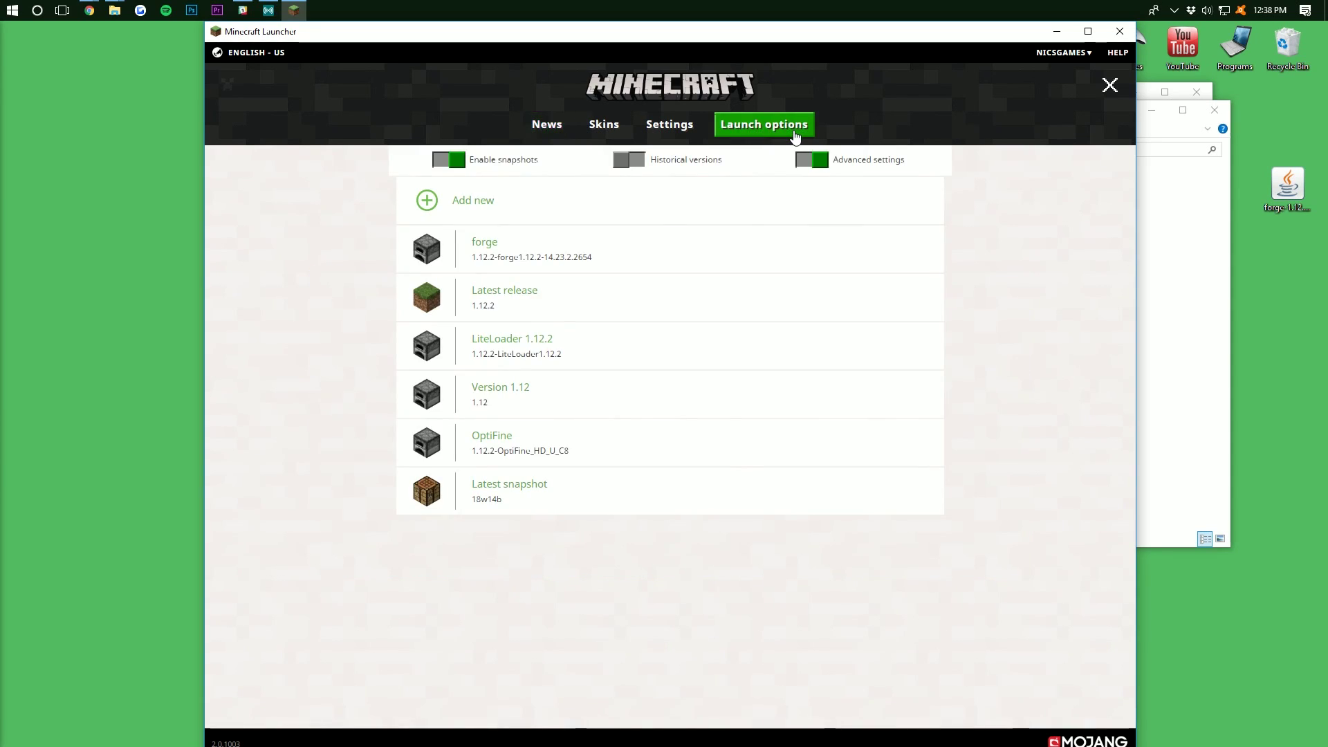
pyautogui.click(532, 256)
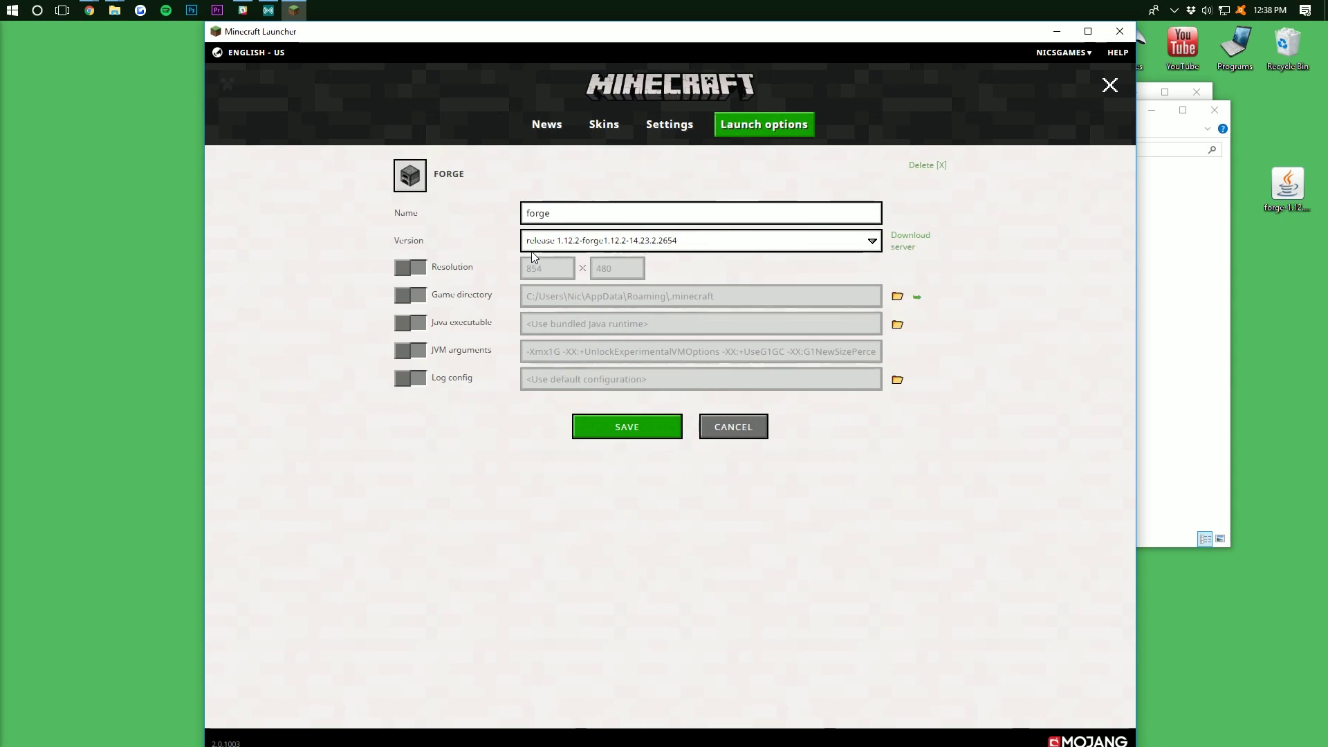
pyautogui.click(632, 244)
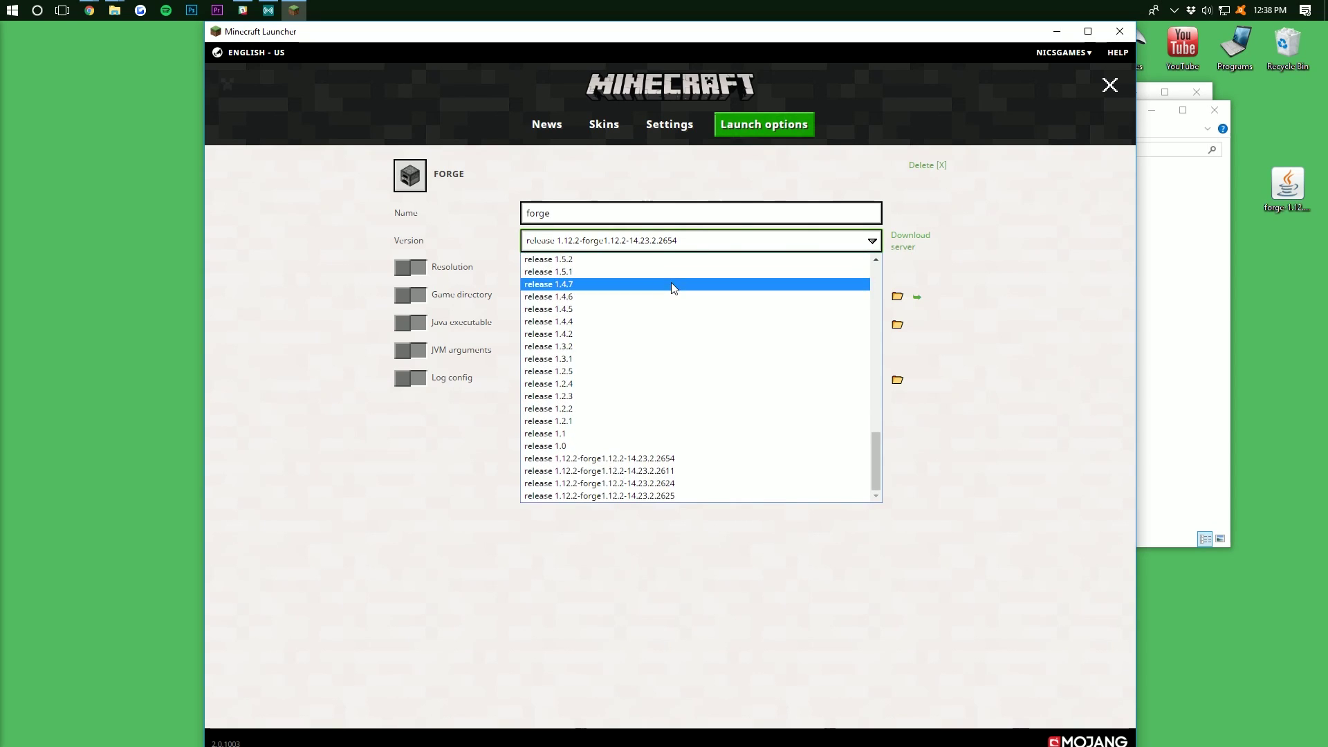
pyautogui.click(669, 459)
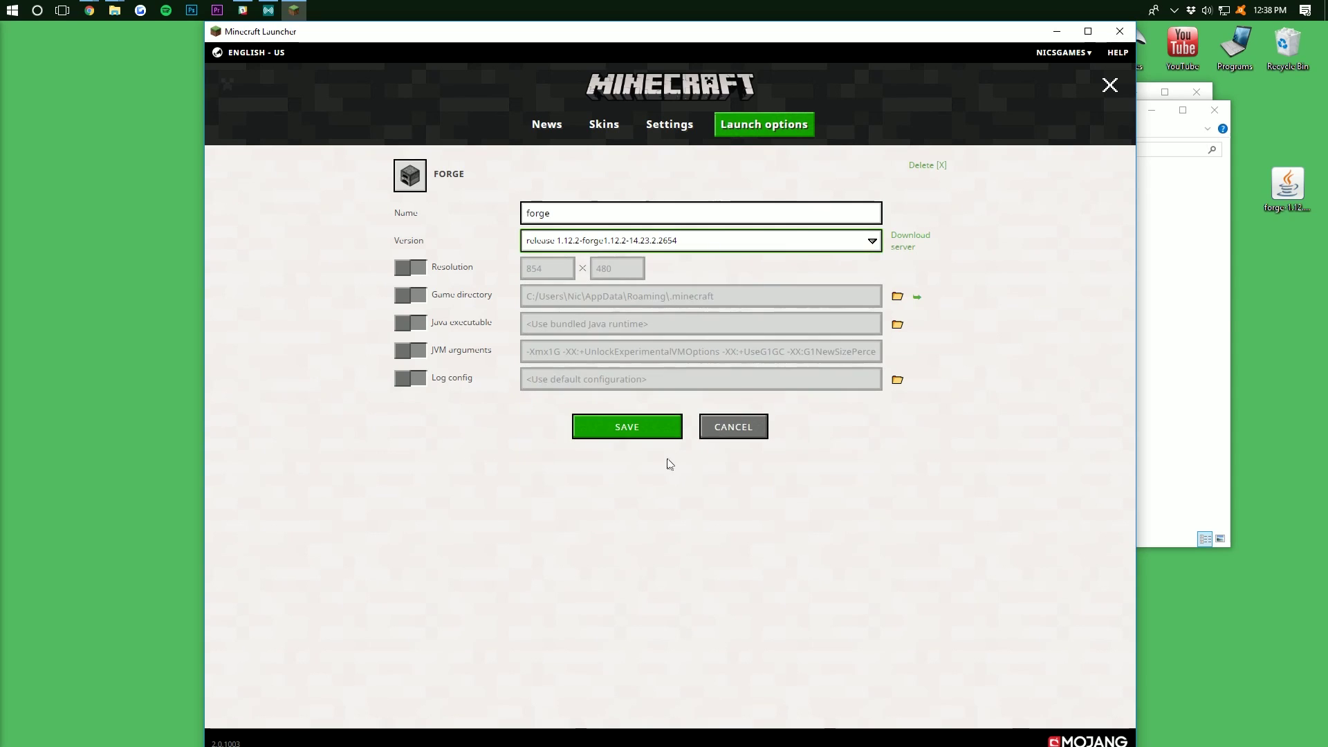
pyautogui.click(632, 429)
# Return to the launcher's news page and start the game with the forge 1.12.2-14.23.2.2654 profile
pyautogui.click(554, 126)
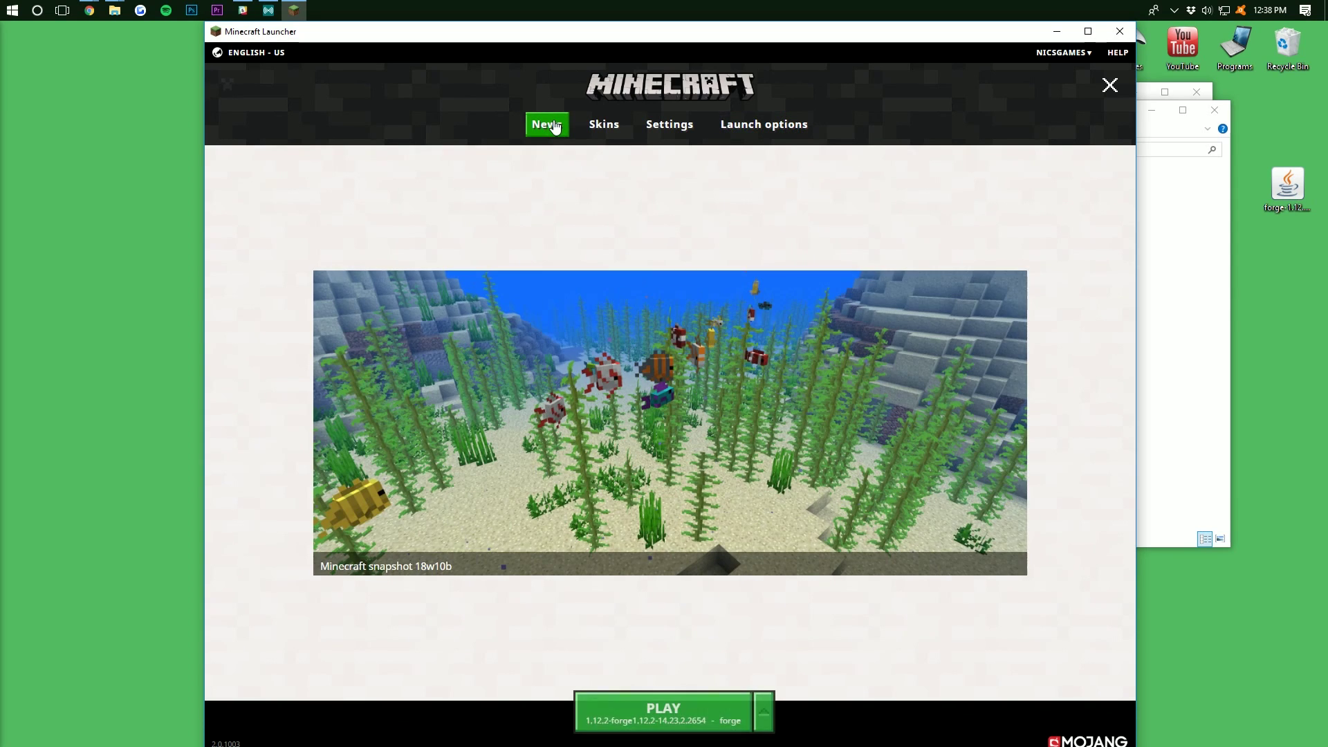
pyautogui.click(764, 712)
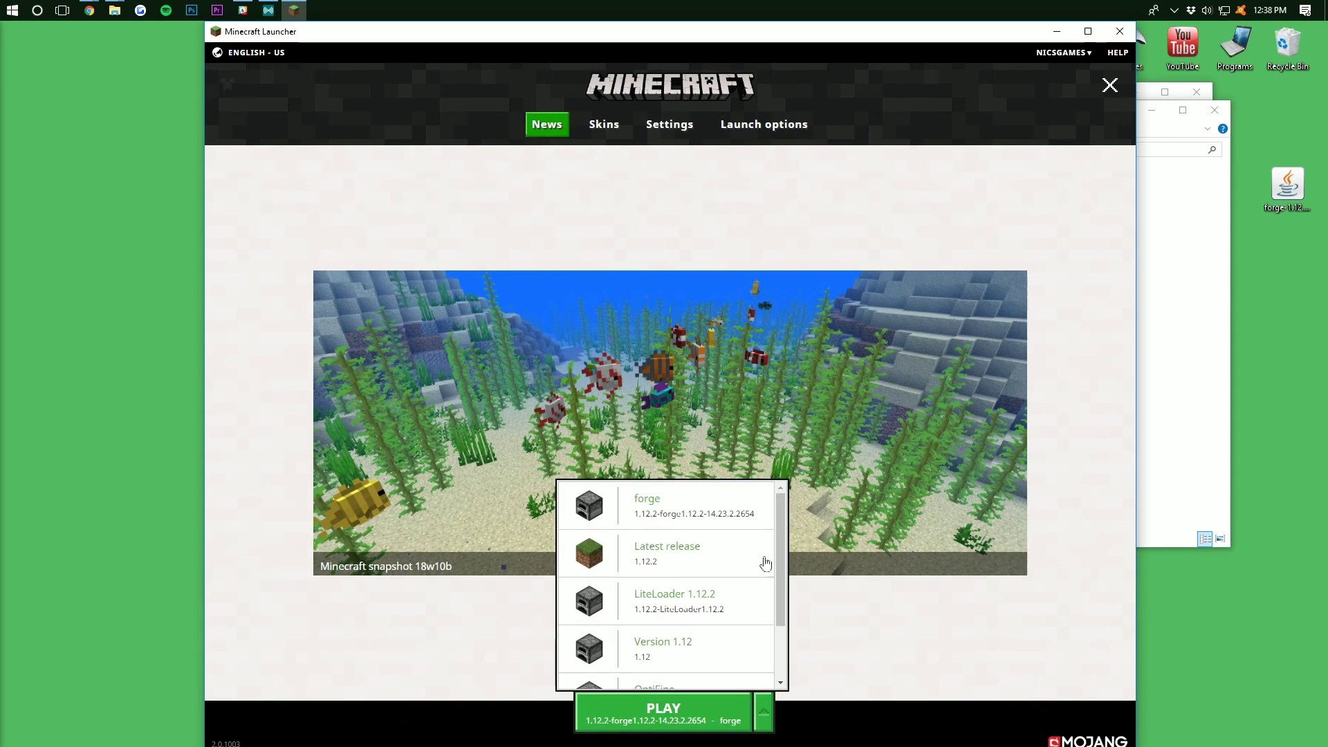
pyautogui.click(707, 525)
pyautogui.click(659, 702)
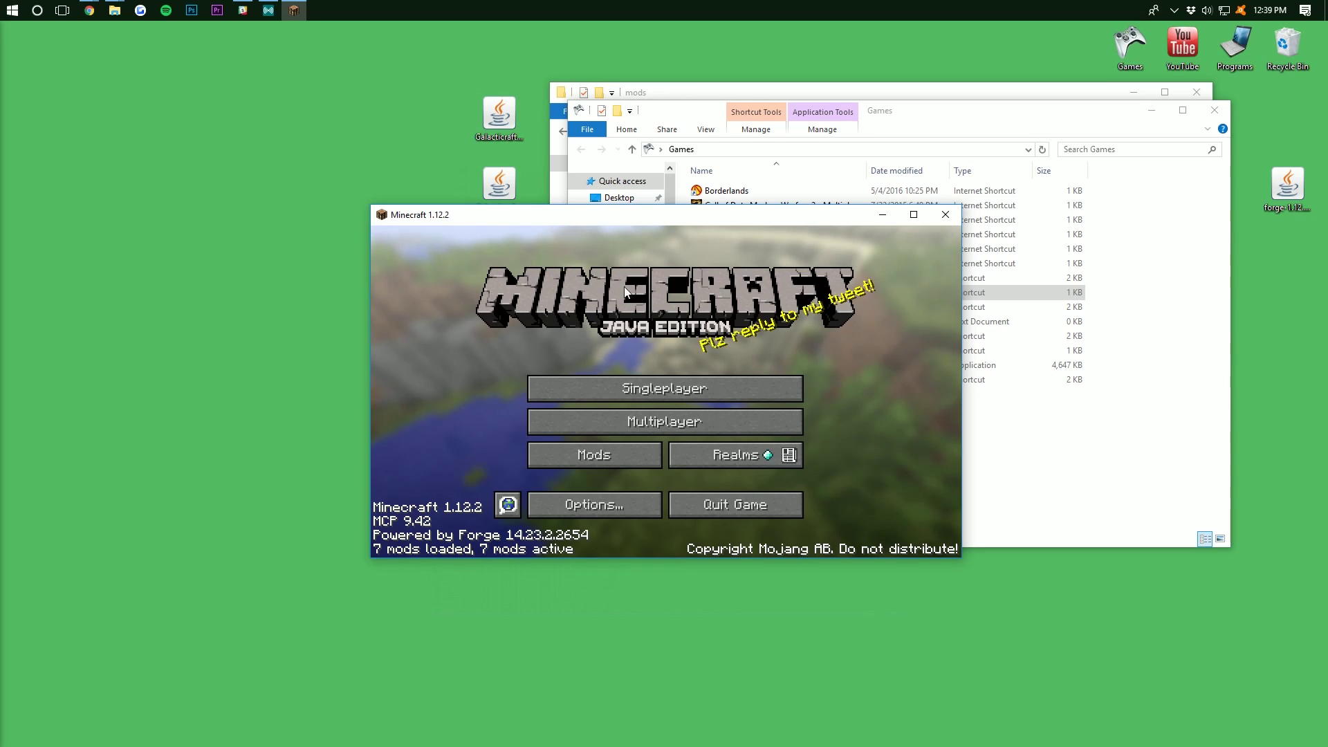
# Check the game's mod list for Micdoodle8 Core, Galacticraft Core and Galacticraft Planets, and return to the main menu
pyautogui.click(593, 456)
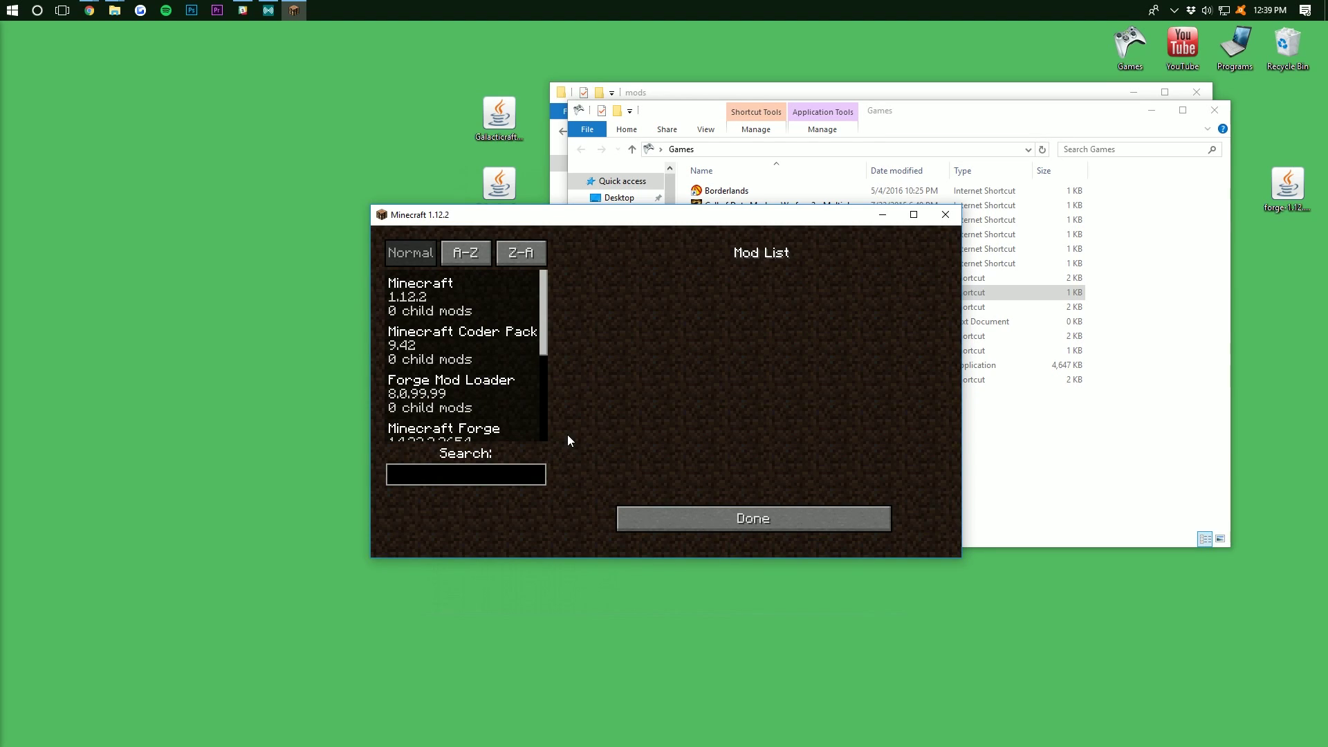
pyautogui.scroll(-5, 490, 334)
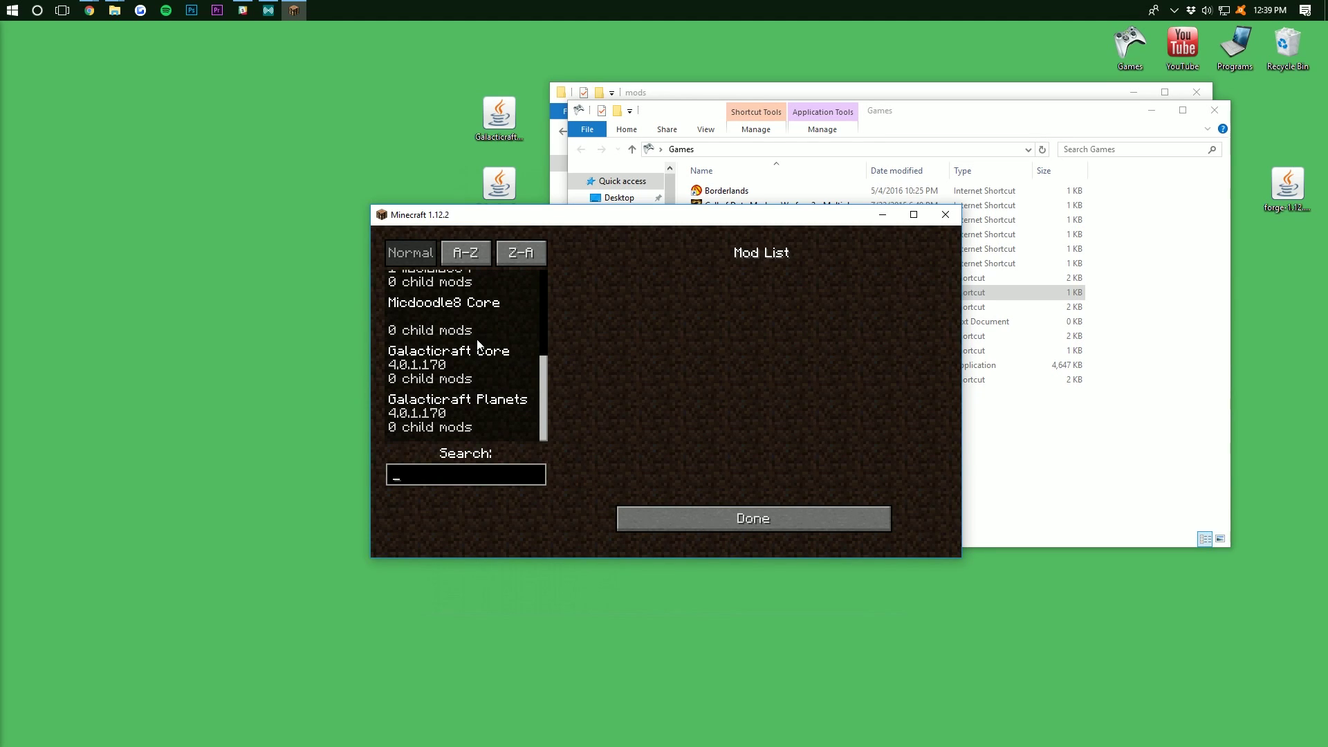
pyautogui.click(455, 313)
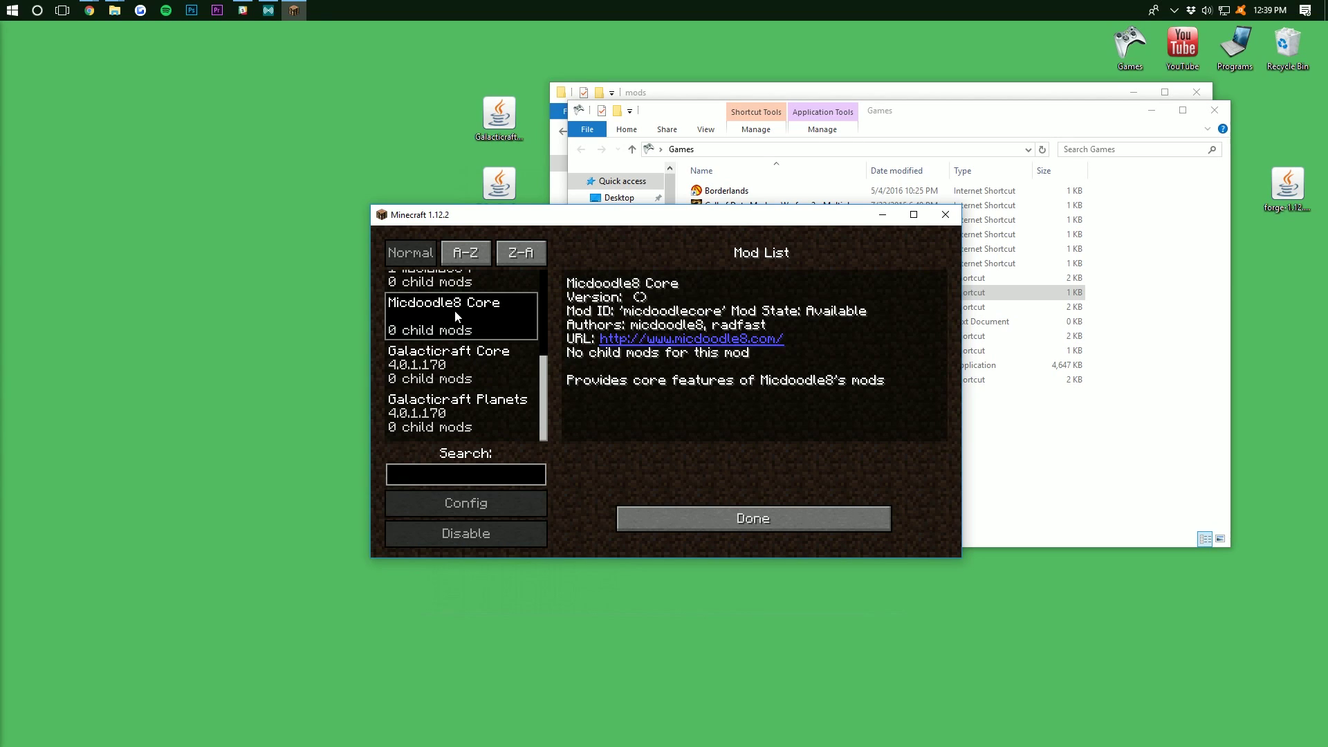
pyautogui.click(419, 368)
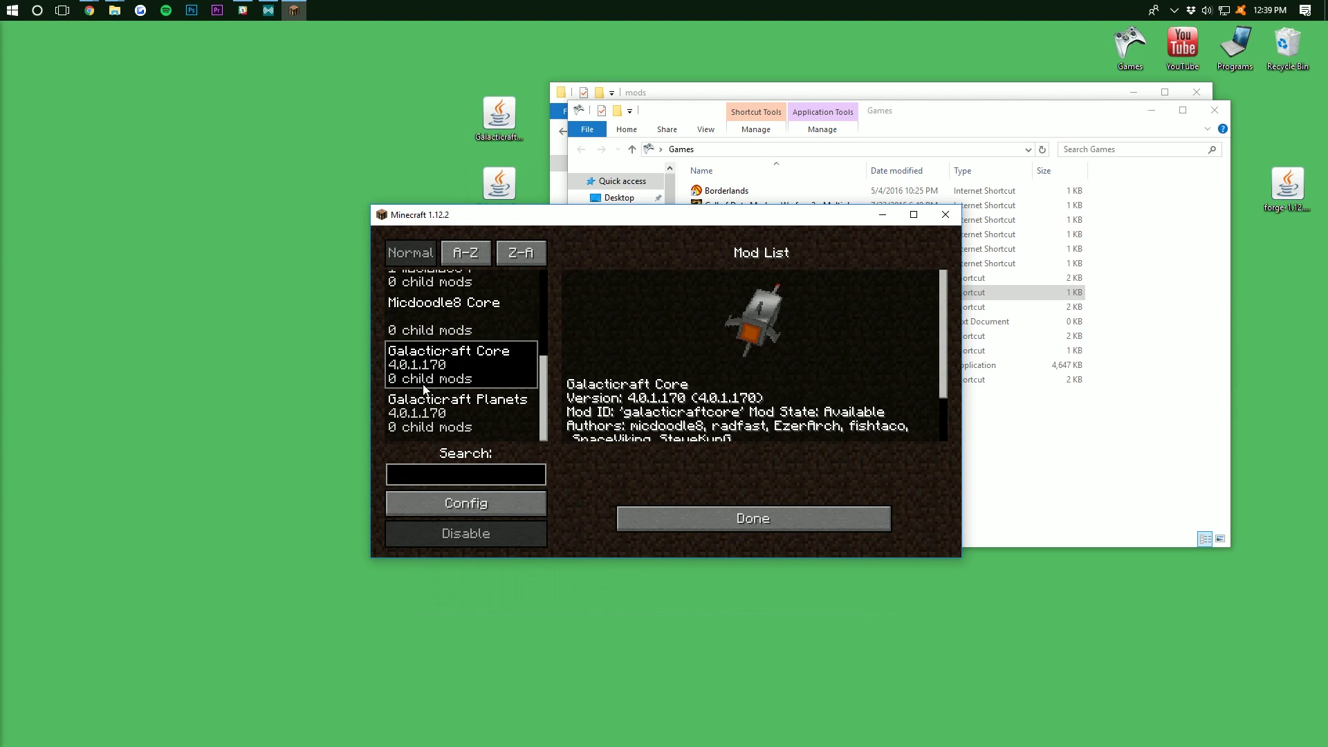
pyautogui.click(429, 422)
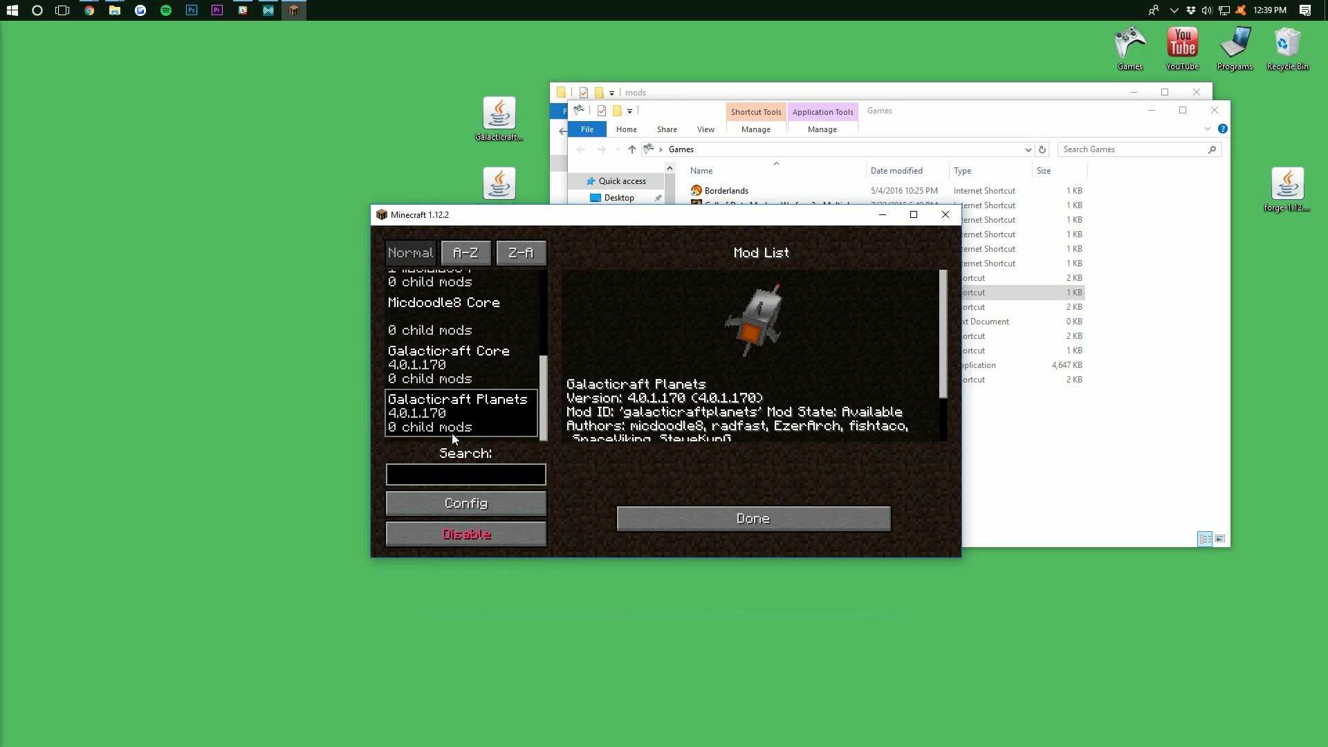
pyautogui.click(653, 520)
# Load the single-player world saved as New World- (4/6/18 12:31 PM), agreeing to remove its missing registry entries
pyautogui.click(613, 389)
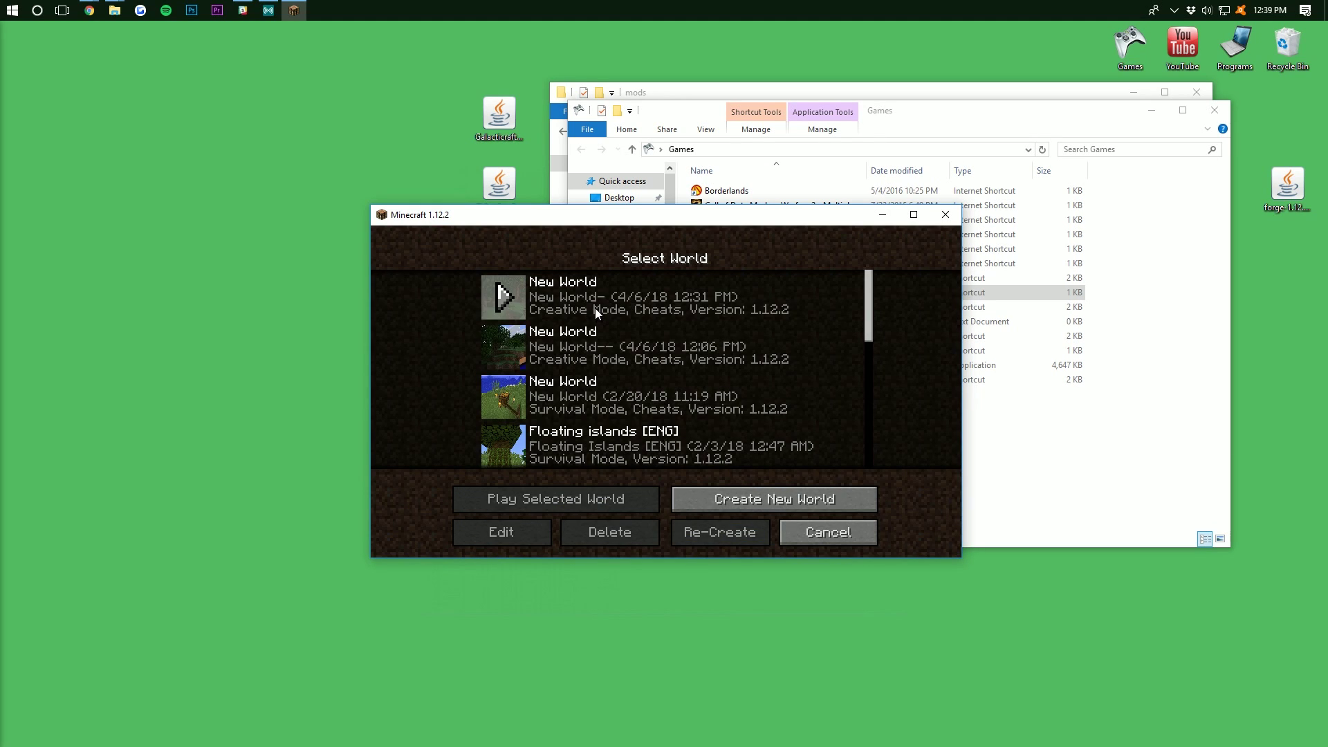
pyautogui.doubleClick(595, 309)
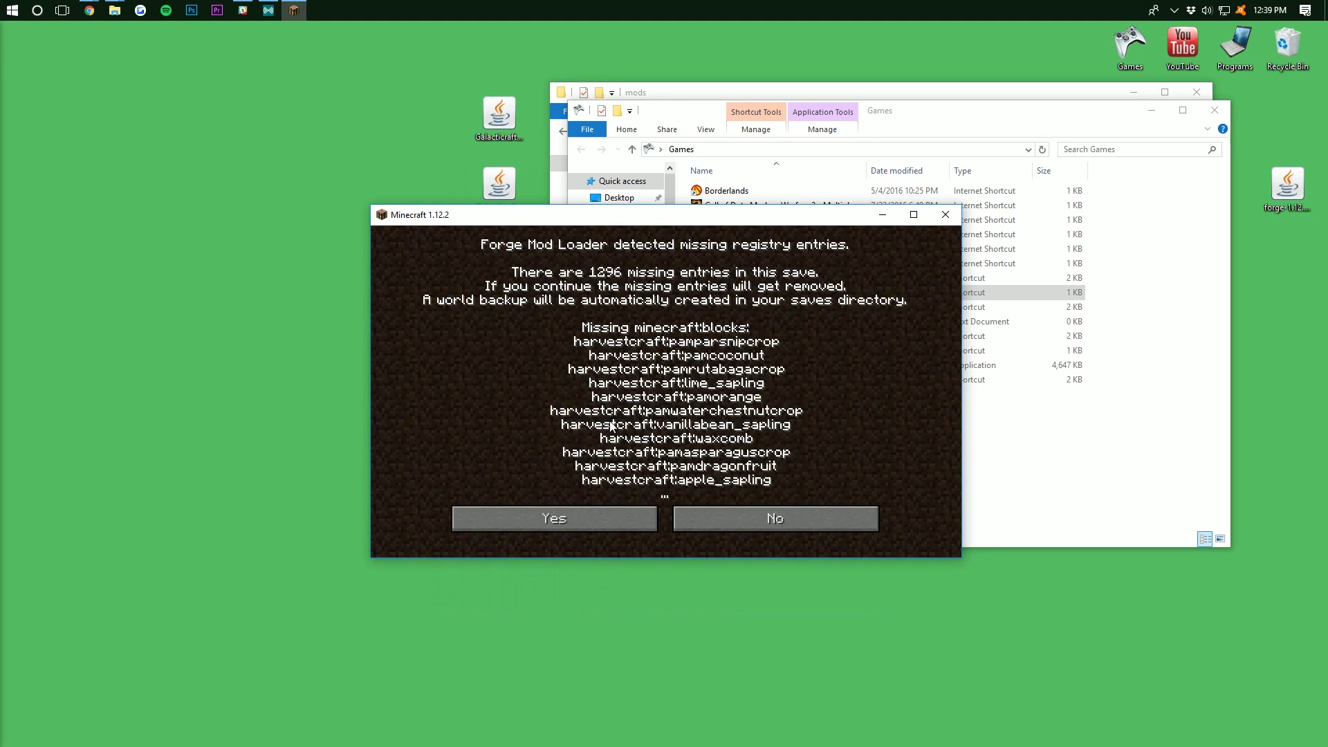
pyautogui.click(577, 521)
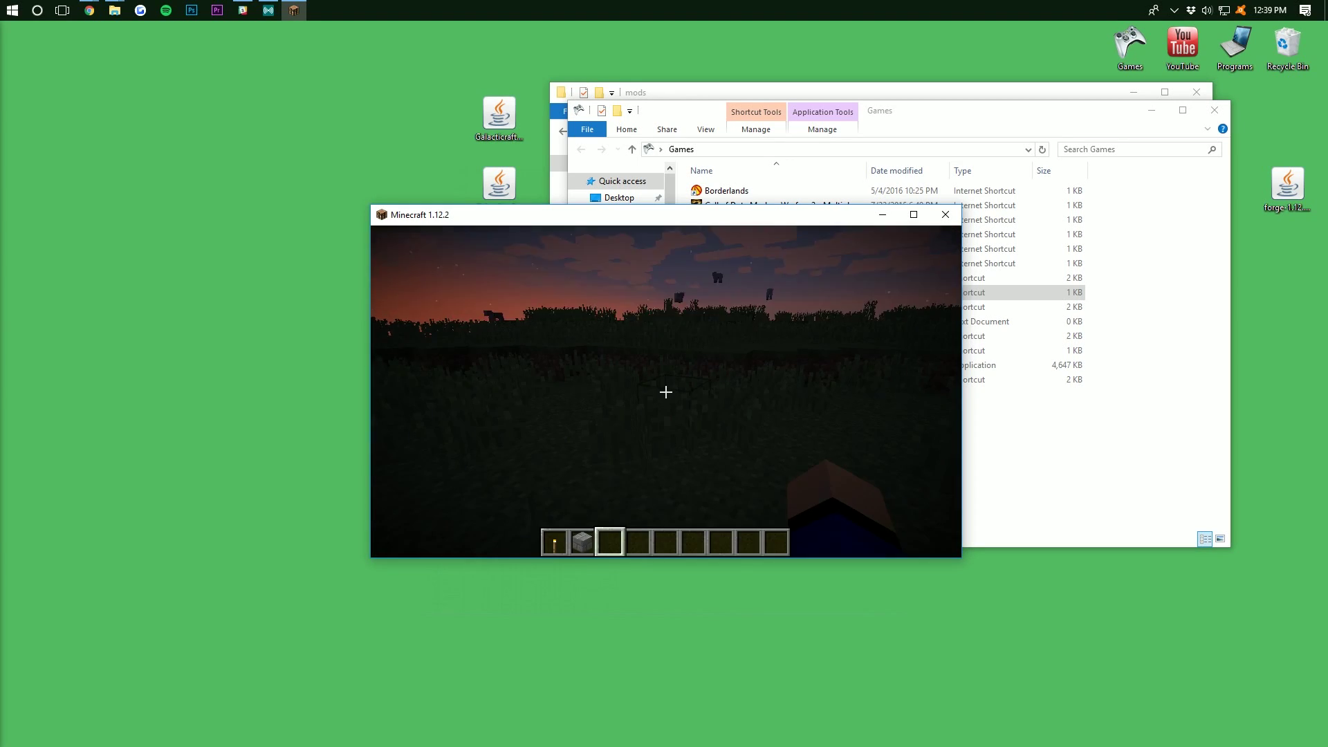
# Take the pre-fueled Tier 3 Rocket from the Galacticraft Items on the creative inventory's second page into the fifth hotbar slot
pyautogui.press('e')
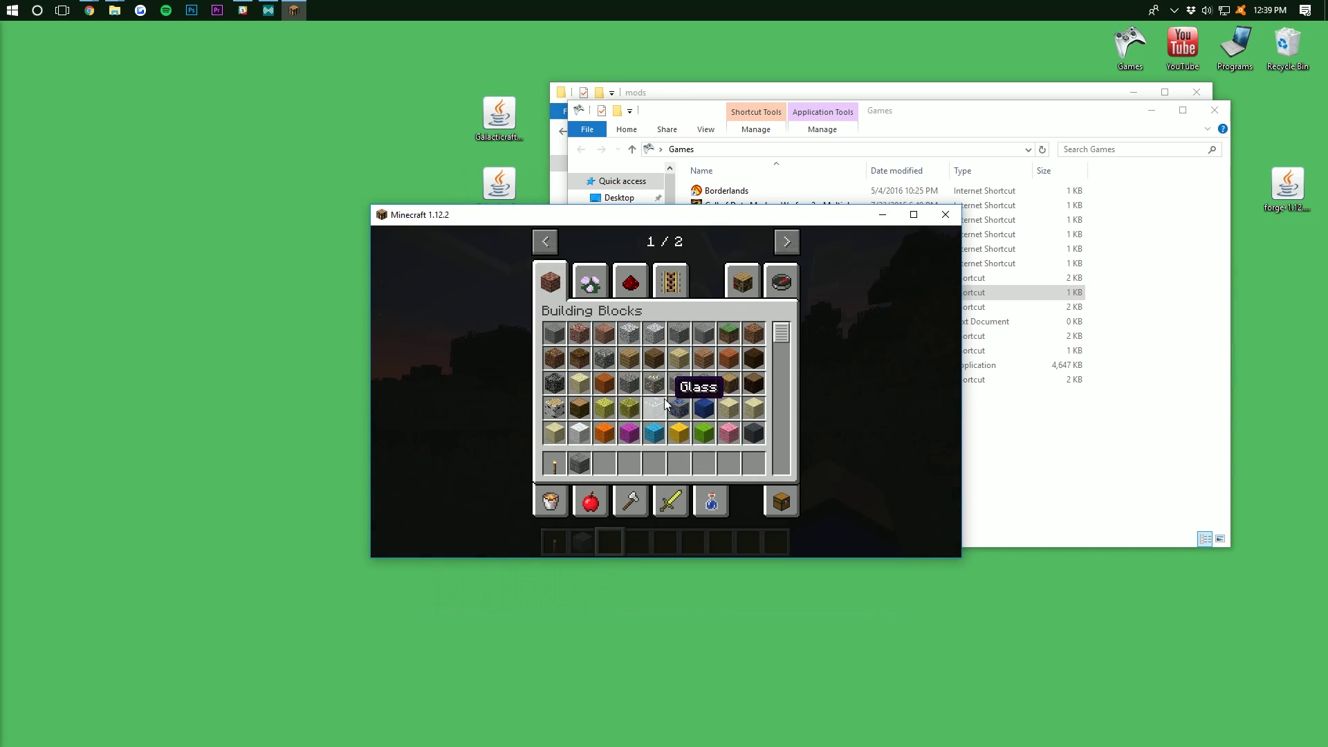
pyautogui.click(788, 241)
pyautogui.click(589, 280)
pyautogui.click(552, 281)
pyautogui.click(589, 280)
pyautogui.scroll(-2, 654, 393)
pyautogui.scroll(2, 650, 392)
pyautogui.click(610, 344)
pyautogui.click(653, 463)
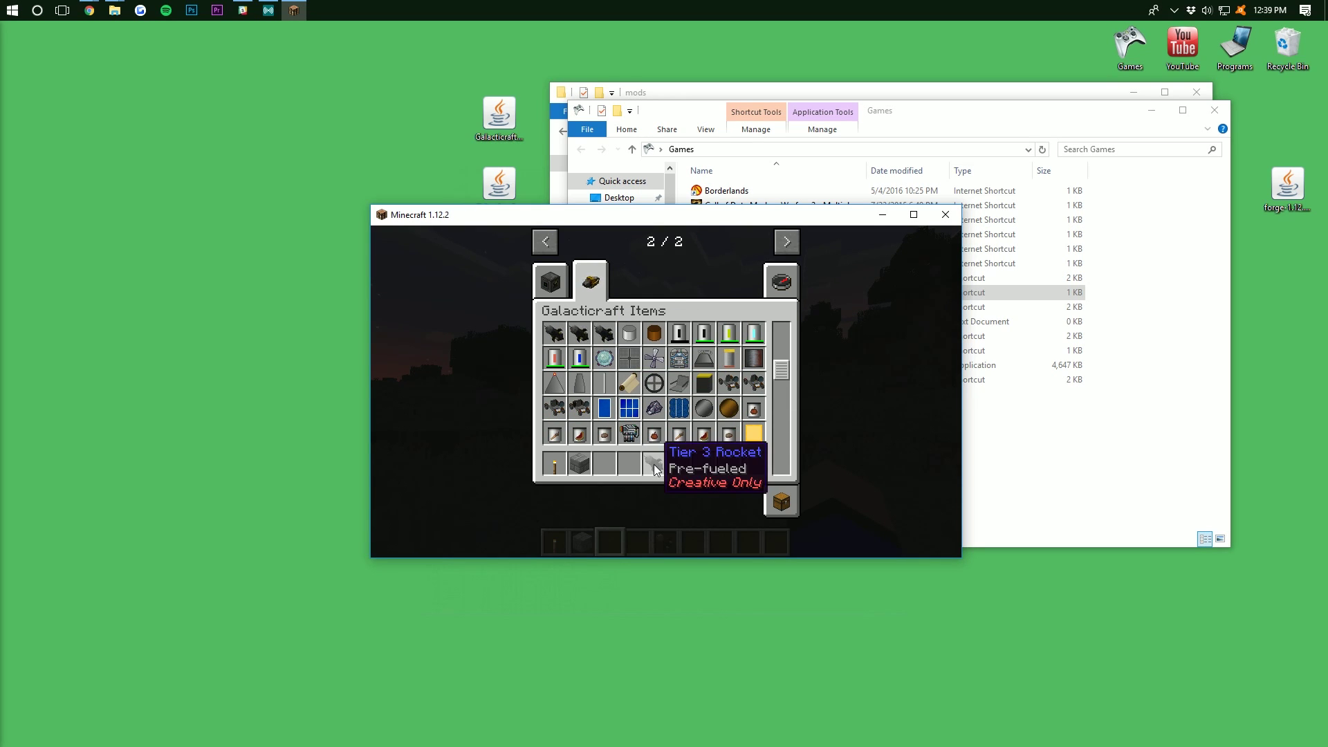
# Close the inventory, hold the Tier 3 Rocket from hotbar slot 5, and view the character in third person
pyautogui.press('e')
pyautogui.press('5')
pyautogui.click(665, 392)
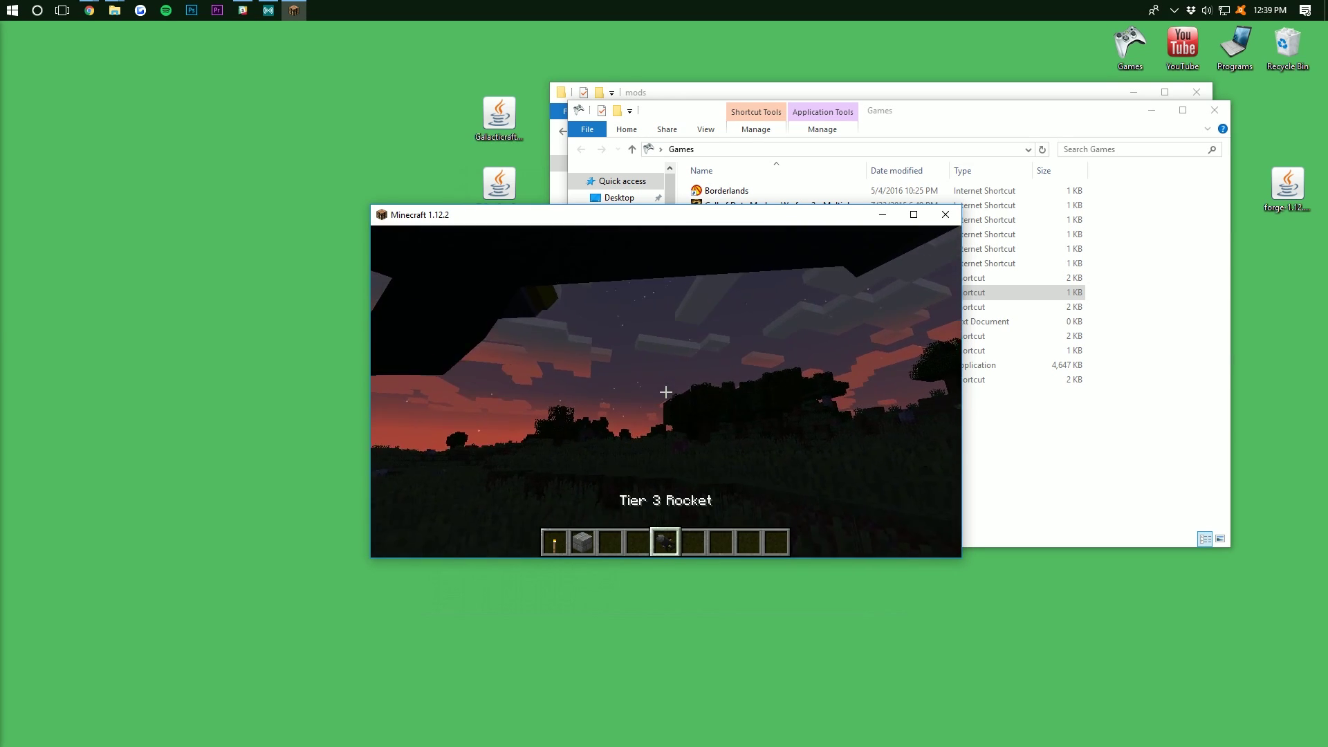
pyautogui.click(666, 393)
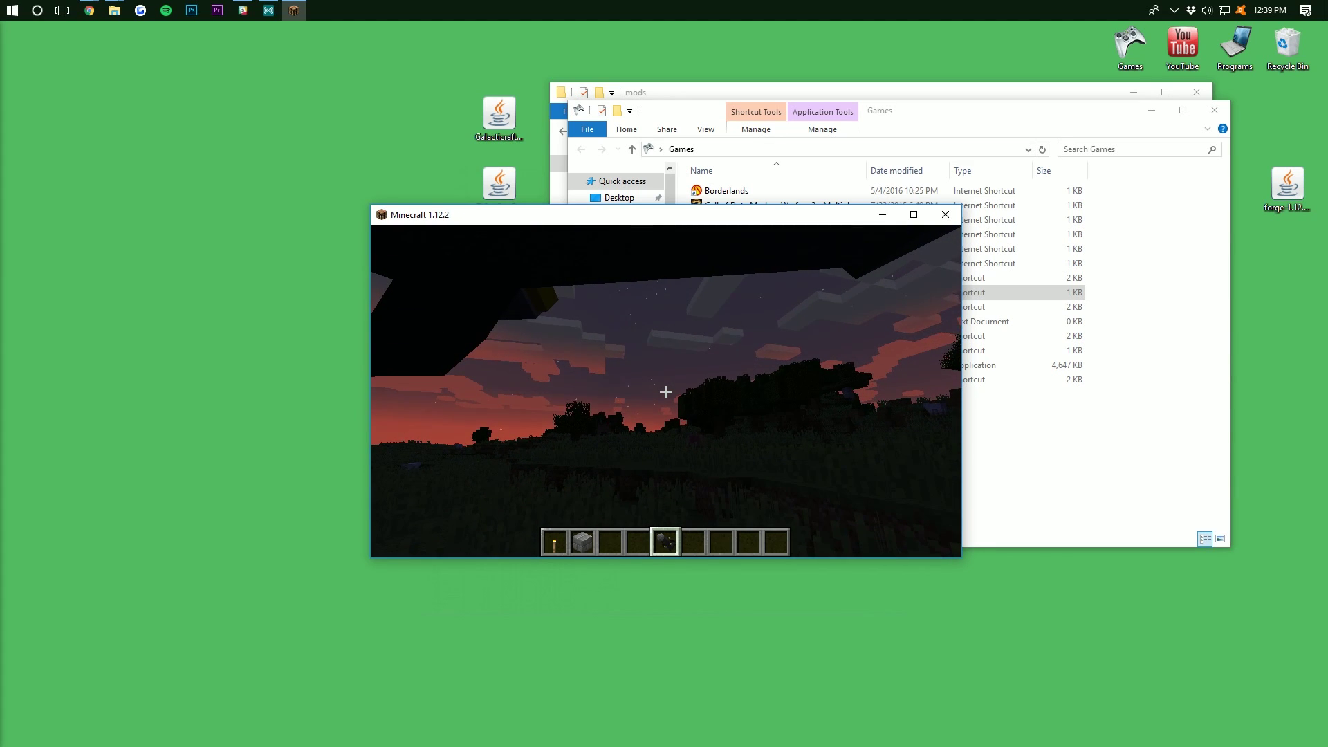
pyautogui.press('F5')
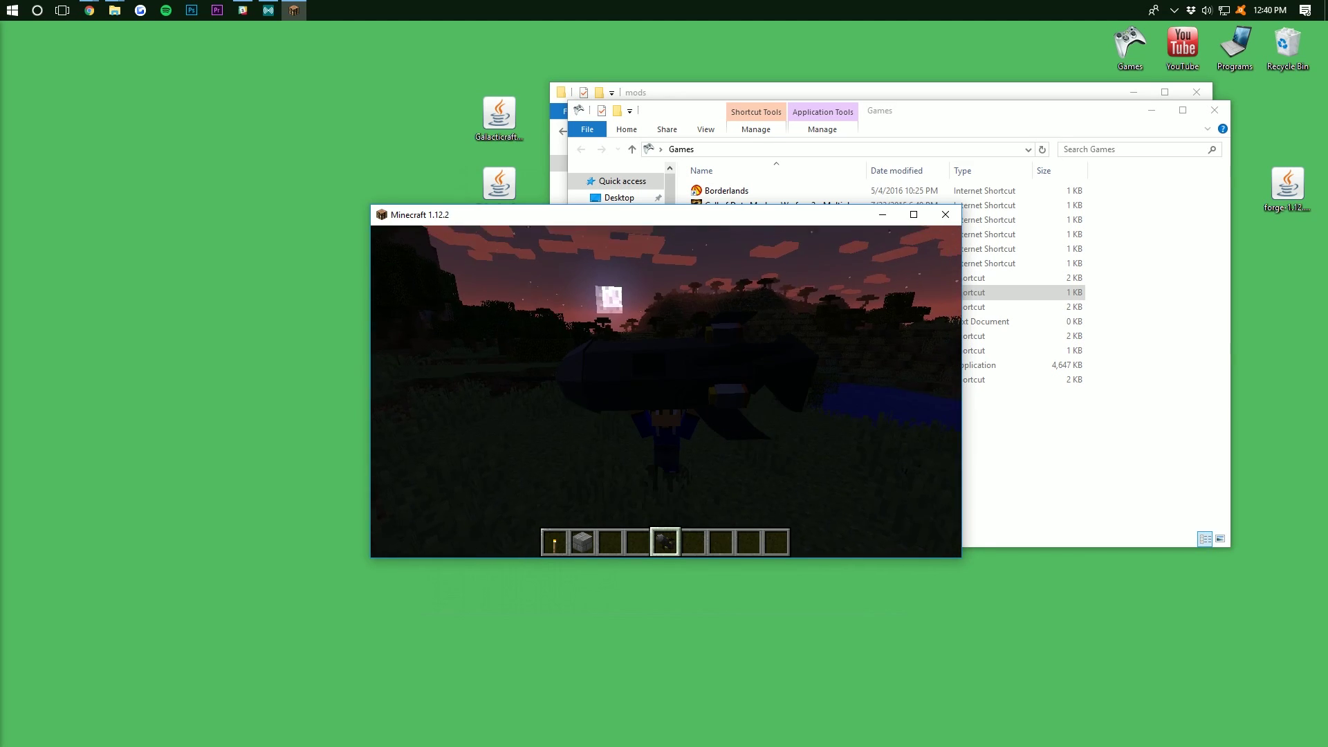